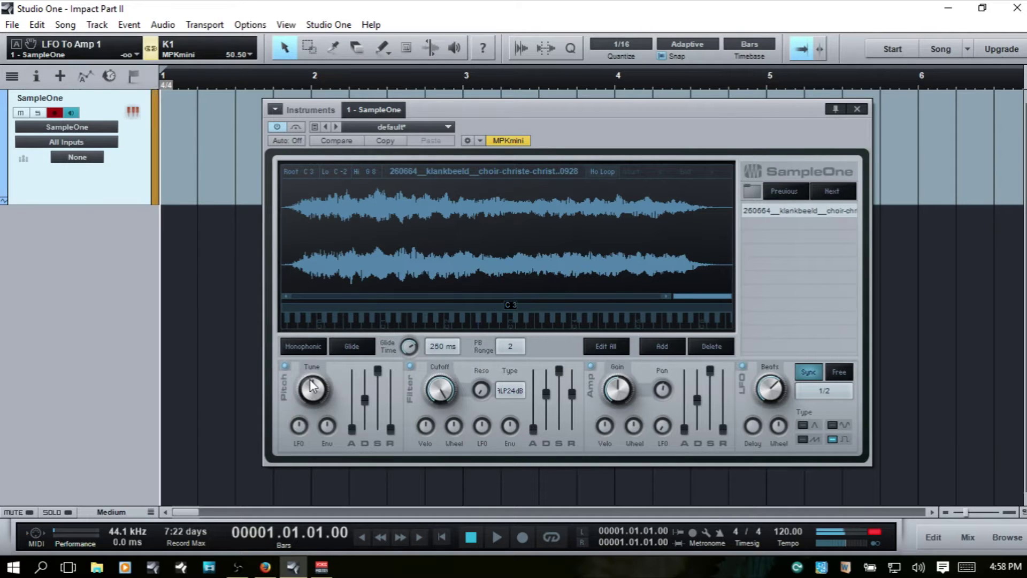
- Sweep the pitch Tune to -100 cents and up to 100 cents, and reset it to its default
drag(314, 389, 330, 419)
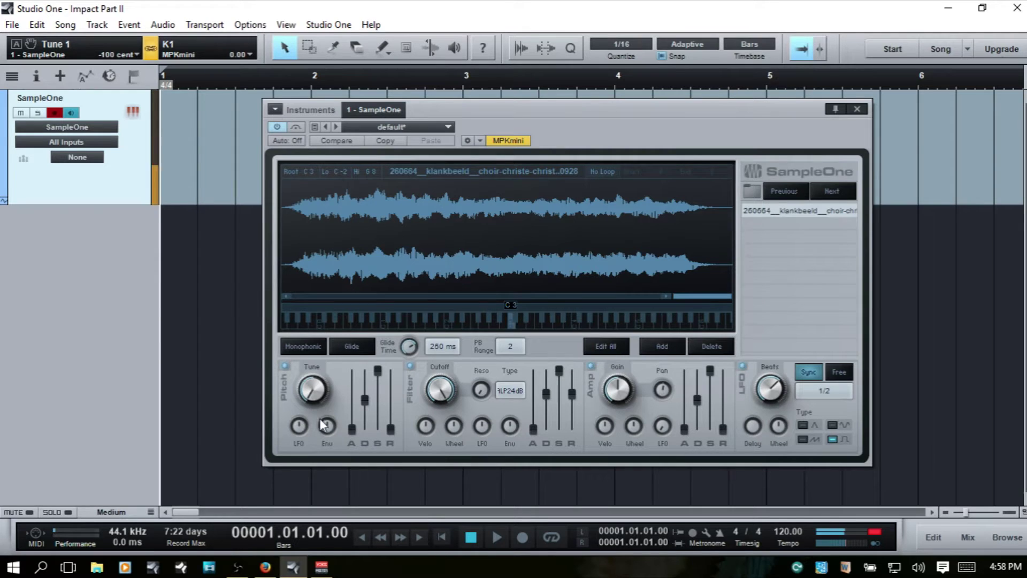
drag(315, 396, 316, 190)
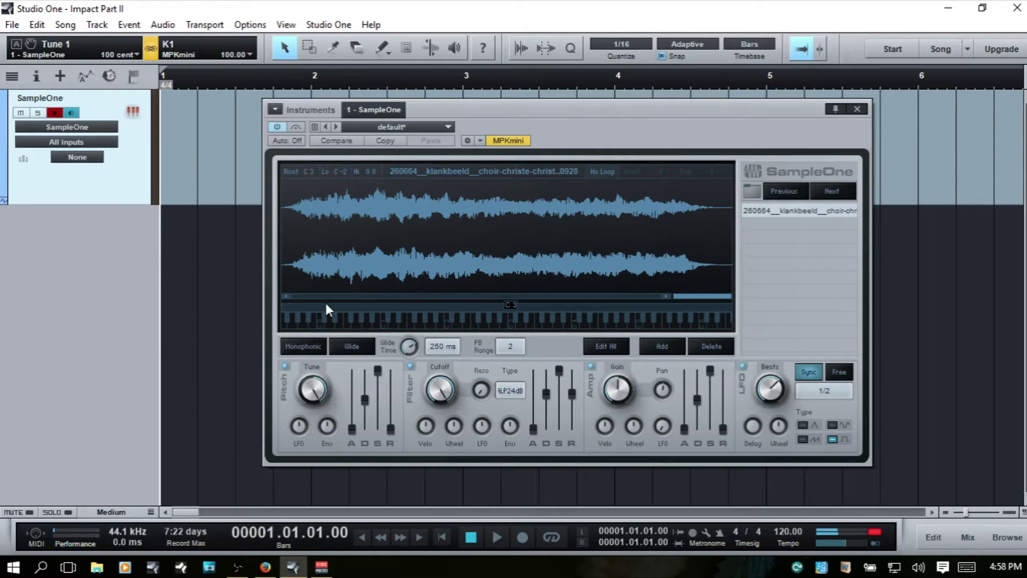
drag(315, 391, 315, 442)
double_click(315, 396)
- Raise the LFO-to-pitch amount to about 2 st 34 ct and set the synced LFO rate to 1/8
drag(296, 432, 296, 387)
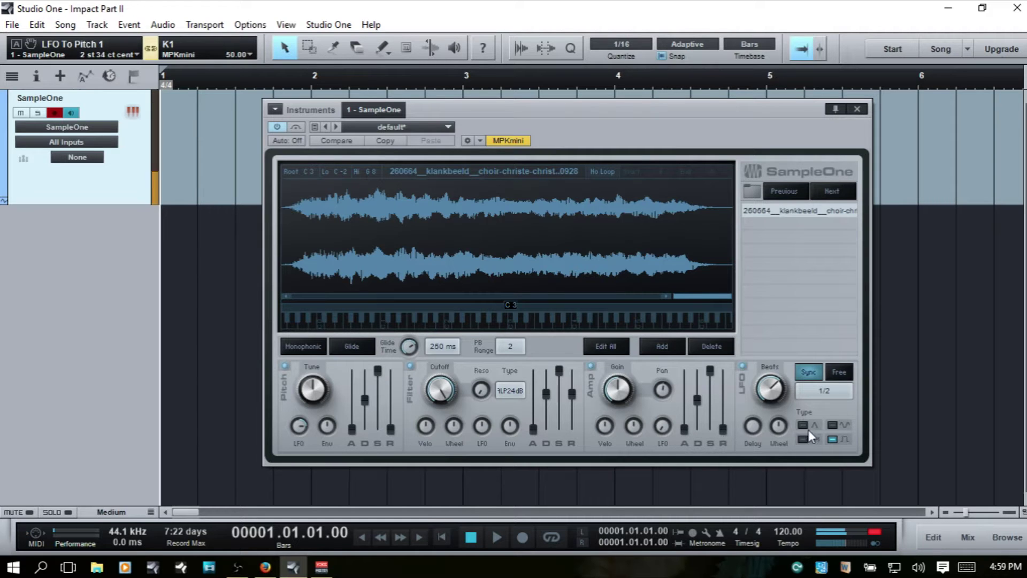
click(825, 392)
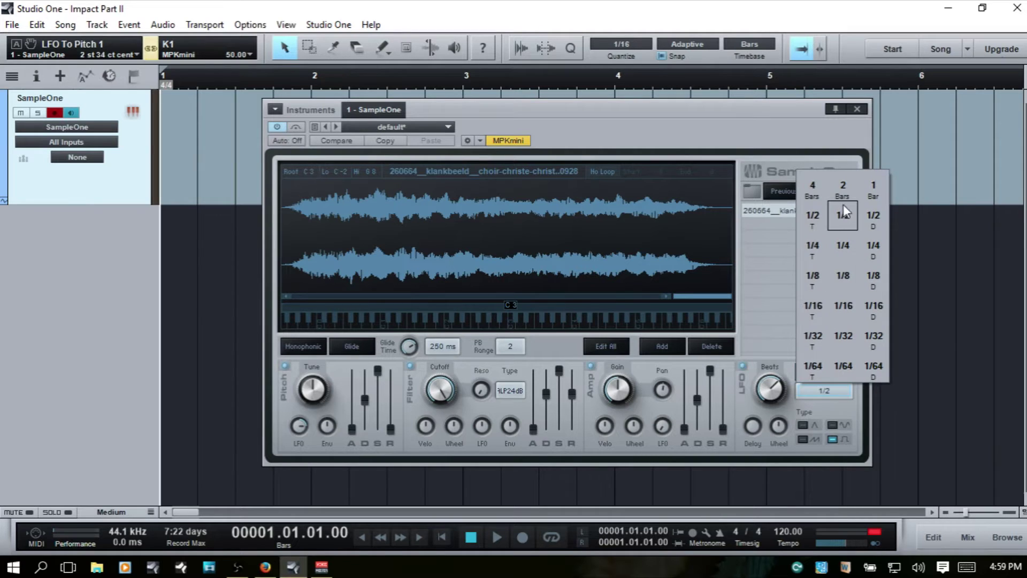
click(844, 274)
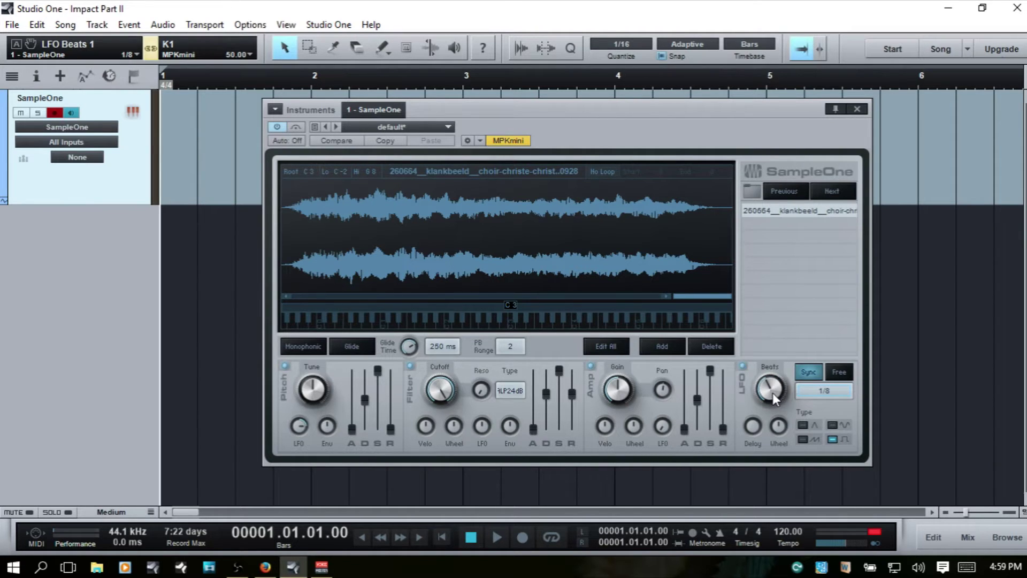
drag(773, 394, 772, 391)
- Try the triangle, sine and sawtooth waveforms on the LFO in turn
click(804, 425)
click(832, 425)
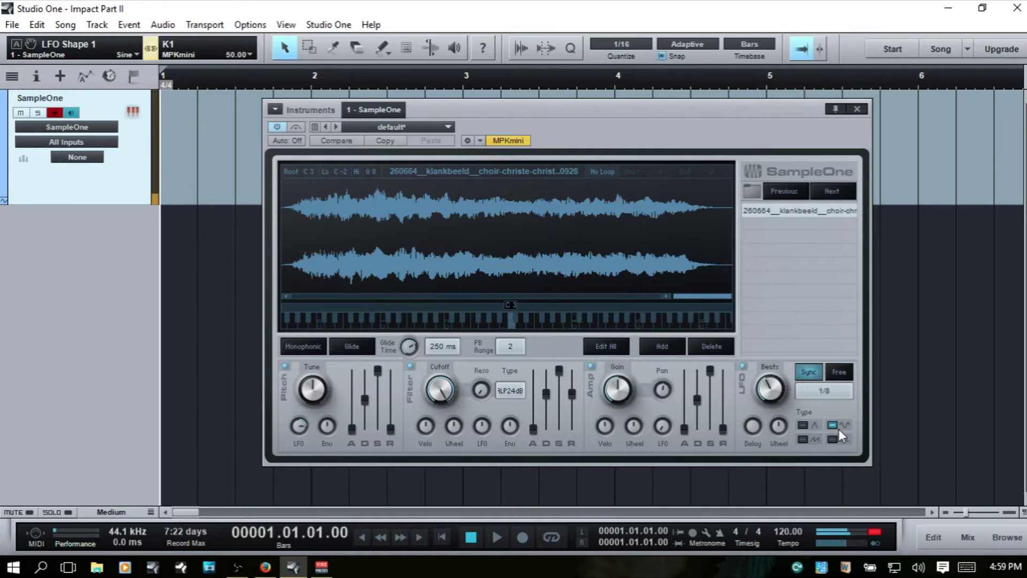
click(803, 439)
- Switch the LFO to Free mode and sweep its speed up to about 114 Hz and down to about 0.13 Hz
click(840, 370)
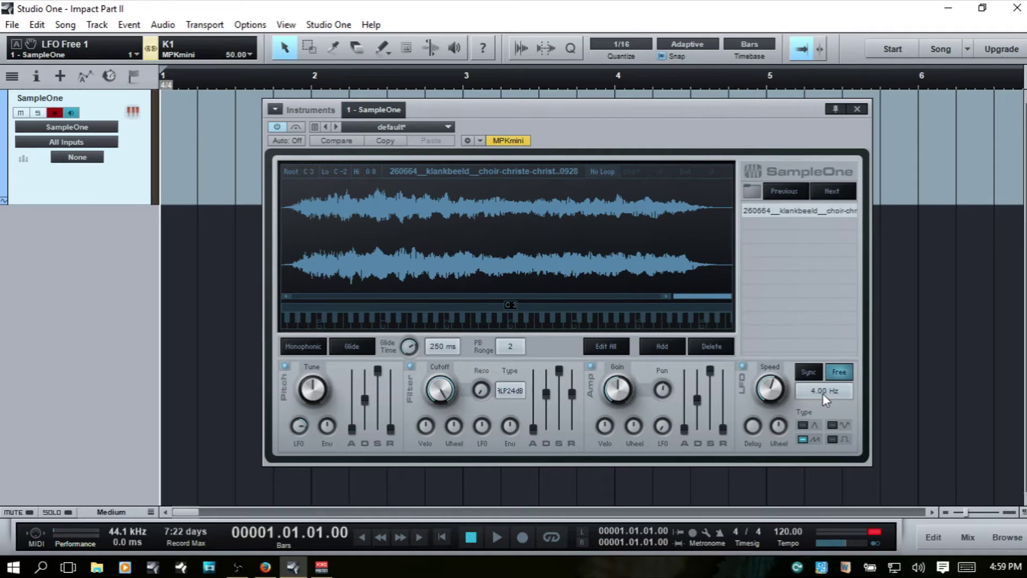
drag(772, 390, 774, 434)
drag(776, 388, 779, 312)
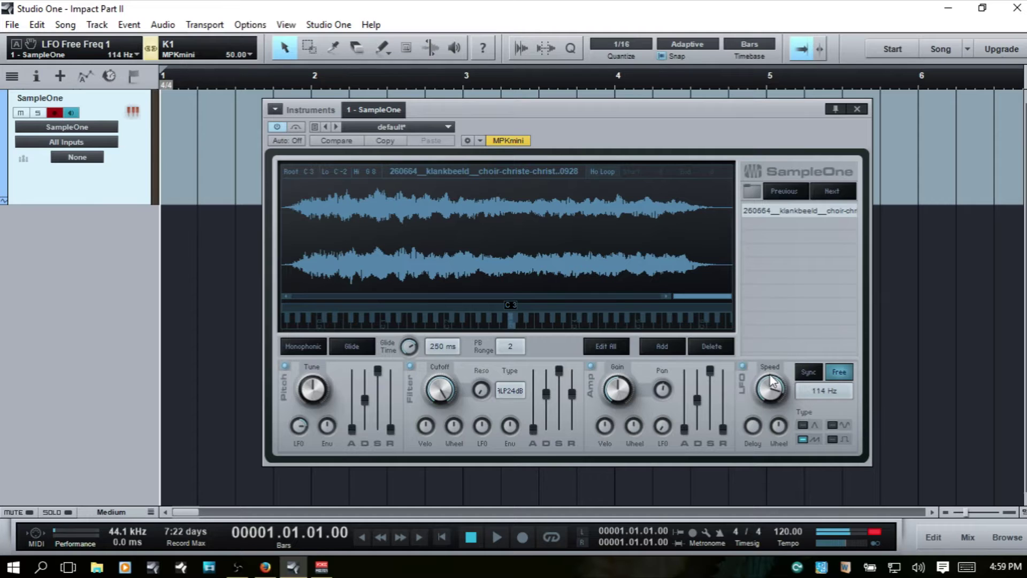
drag(772, 388, 776, 464)
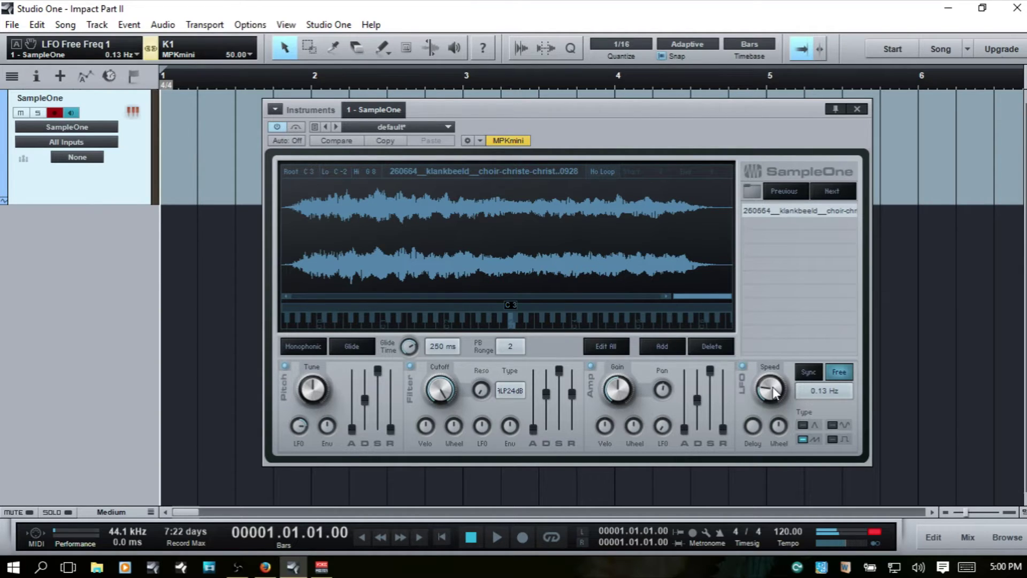
- Return the LFO to Sync mode at a 1/4 rate and reset the LFO-to-pitch amount to zero
click(803, 380)
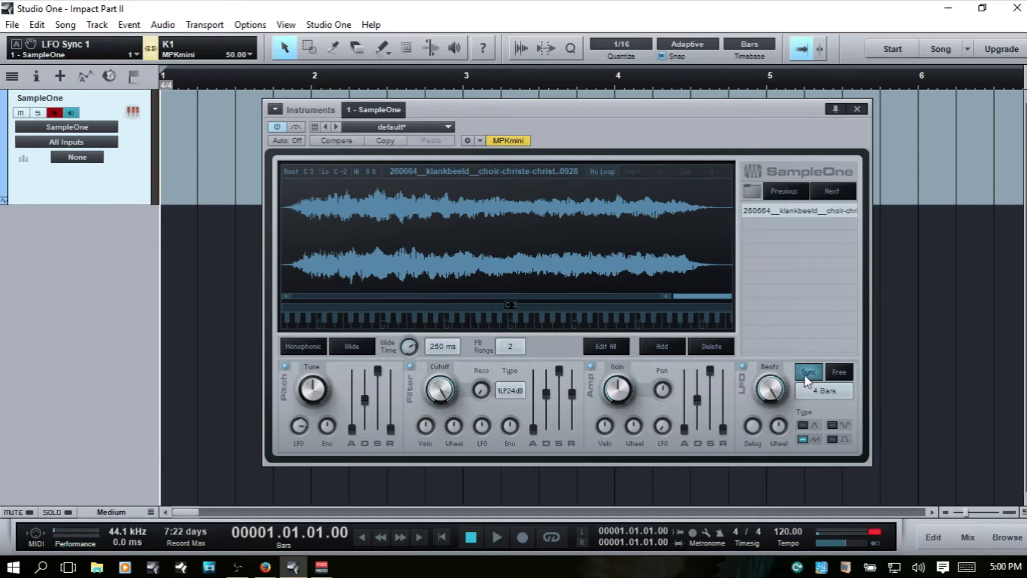
click(825, 393)
click(842, 250)
double_click(294, 428)
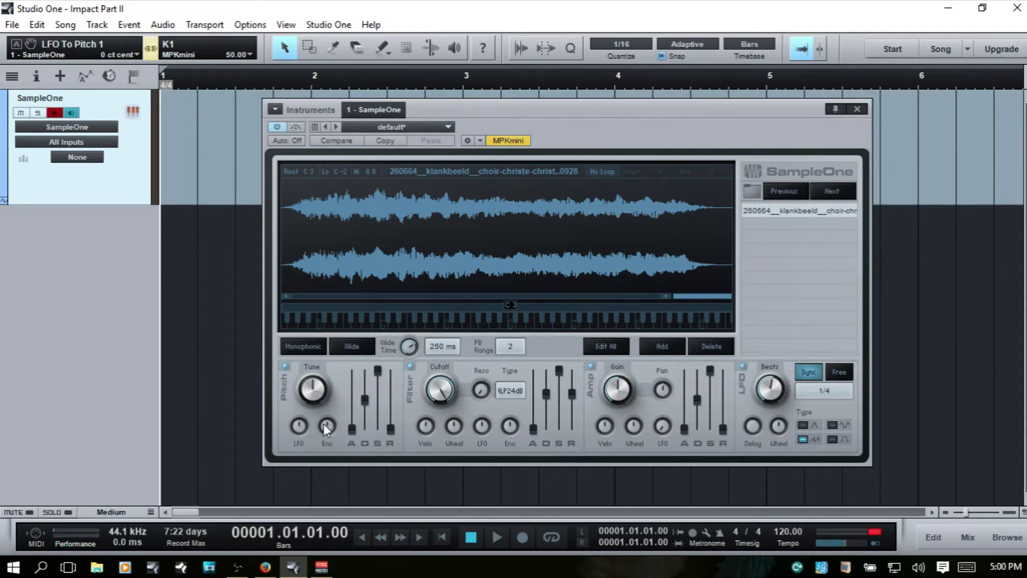
- Raise the envelope-to-pitch amount past 3 st 44 ct and set the pitch envelope attack to about 2.9 s
drag(325, 426, 326, 369)
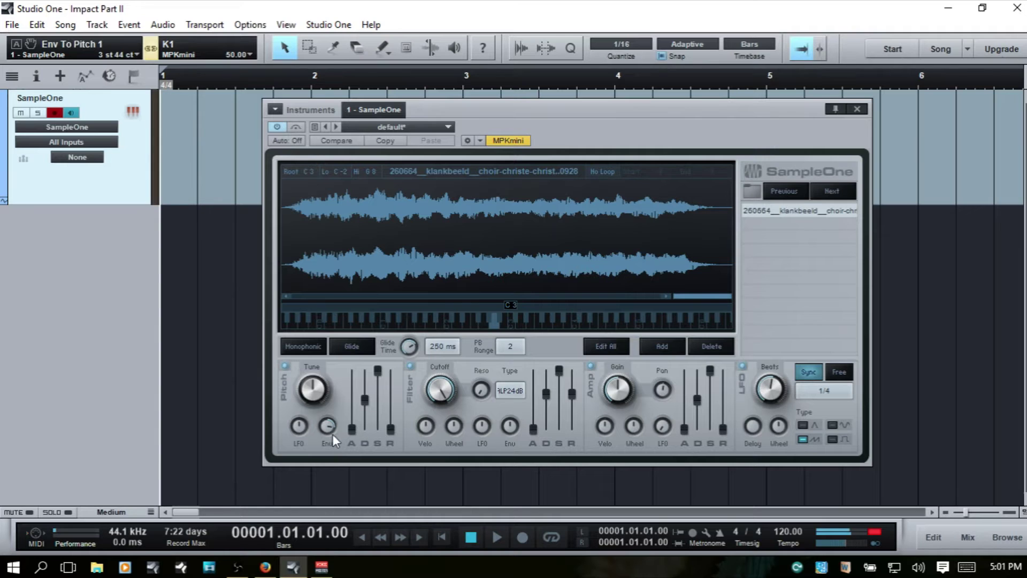
drag(328, 425, 328, 400)
drag(351, 427, 354, 396)
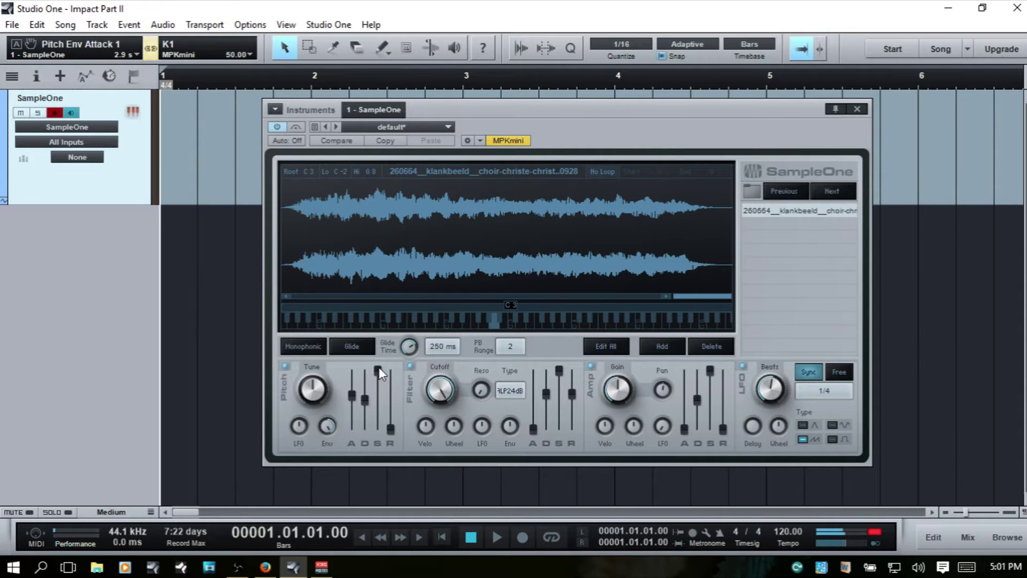
- Lower the pitch envelope sustain and shorten its attack to about 586 ms
drag(379, 370, 379, 417)
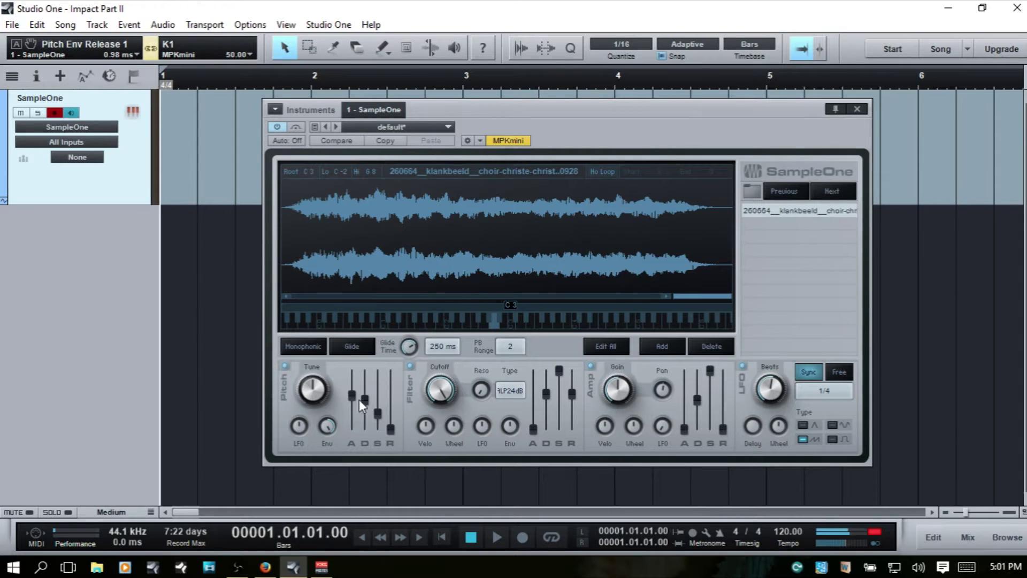
drag(352, 399, 354, 413)
drag(354, 413, 354, 402)
scroll(355, 400, up, 2)
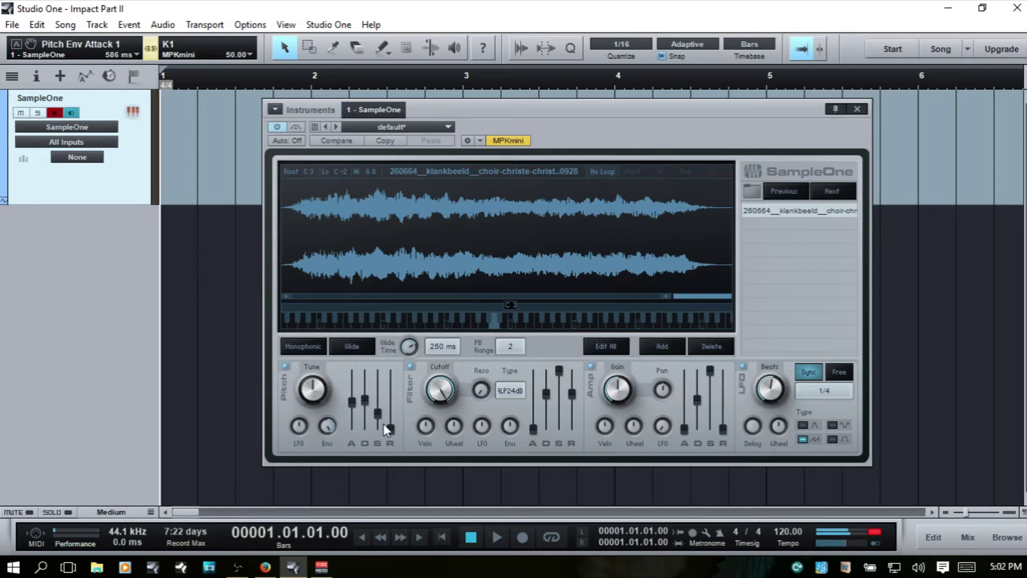
- Lengthen the pitch envelope release to near its maximum and set the sustain to about -29.54 dB
drag(380, 415, 378, 388)
drag(395, 430, 390, 400)
drag(375, 395, 391, 376)
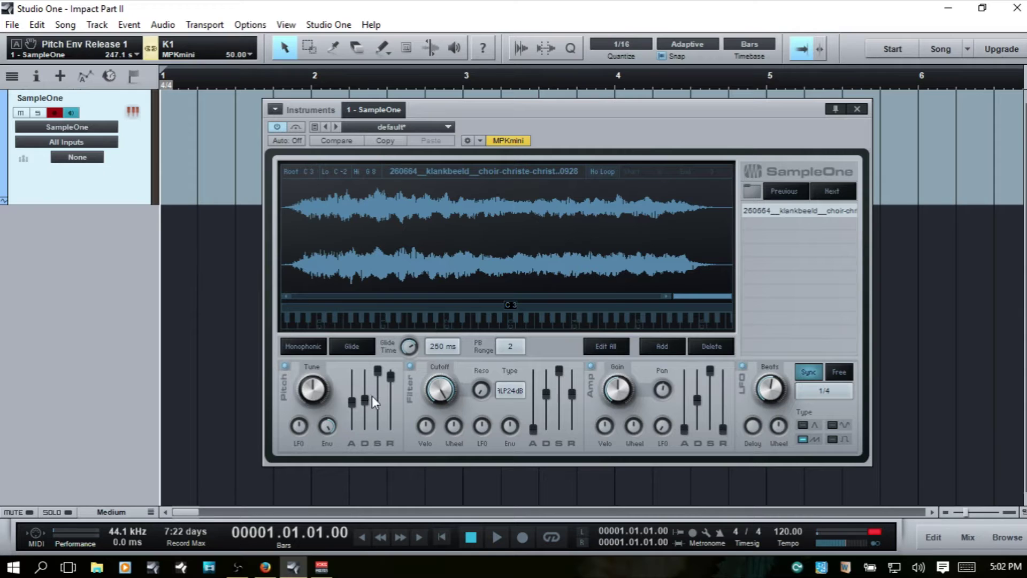
drag(379, 371, 377, 399)
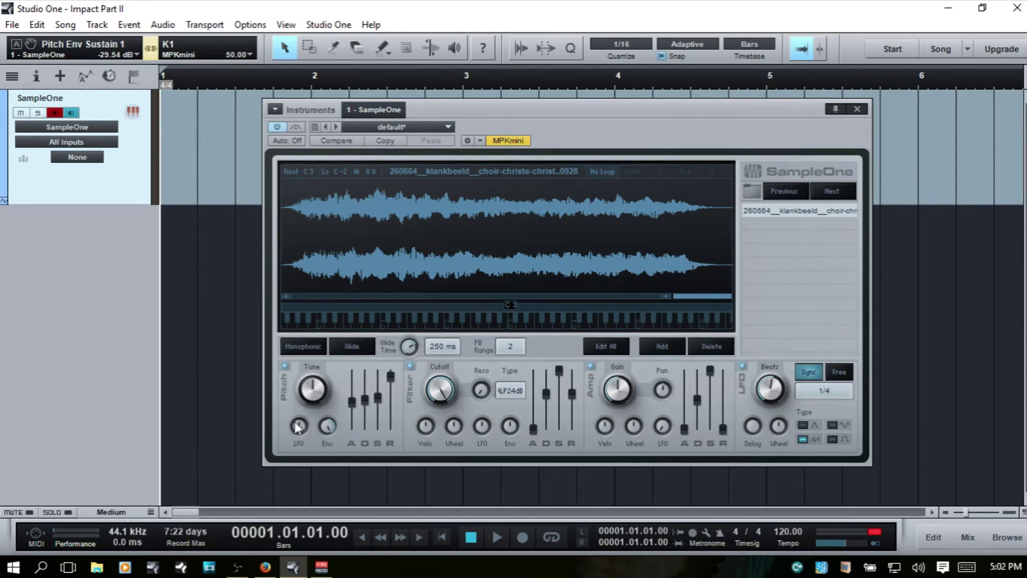
- Reset the pitch envelope's attack, sustain and release to their defaults
double_click(352, 403)
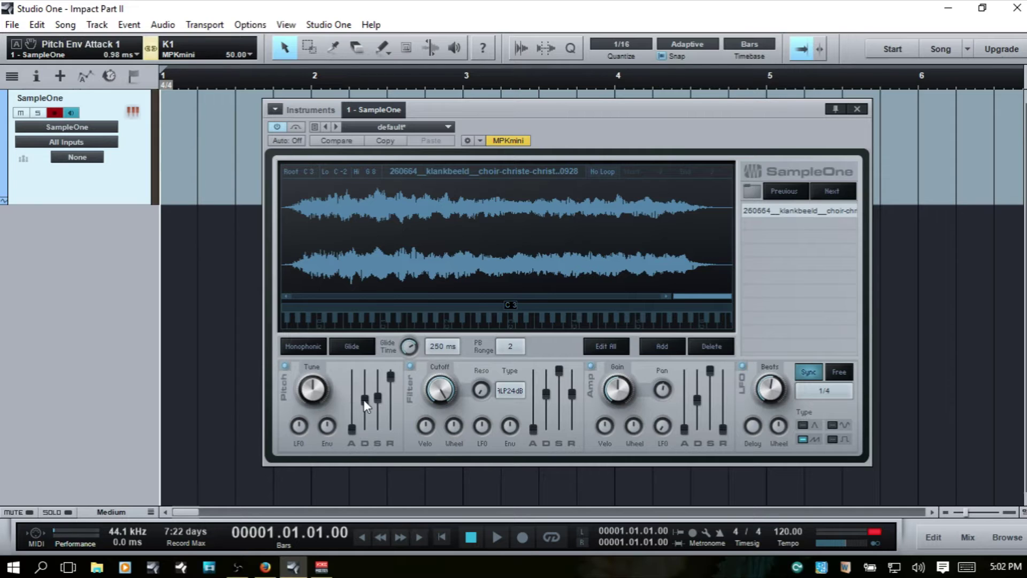
double_click(378, 397)
double_click(389, 380)
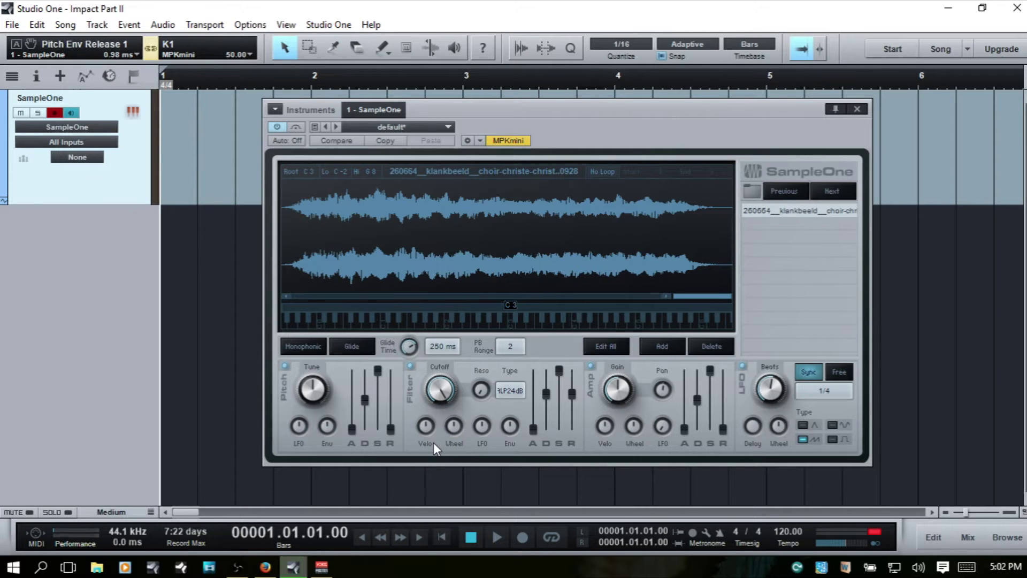
- Examine the filter cutoff setting and the available filter types
click(440, 388)
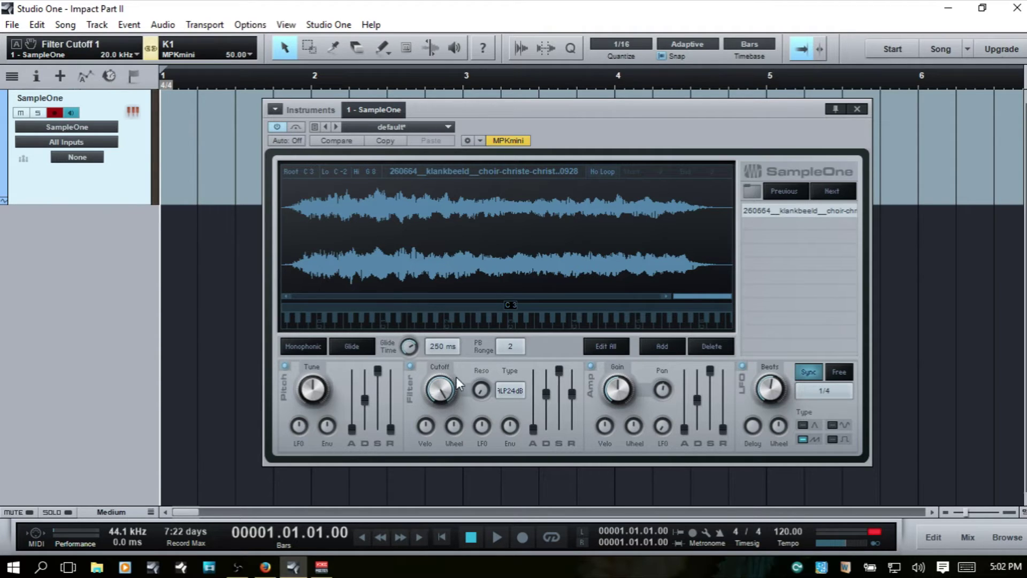
click(511, 391)
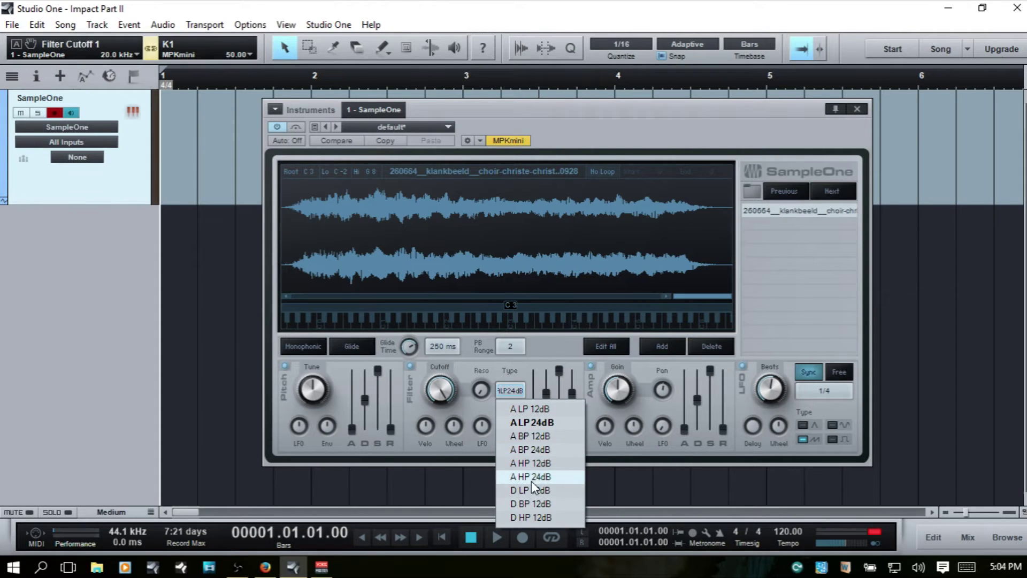
click(544, 340)
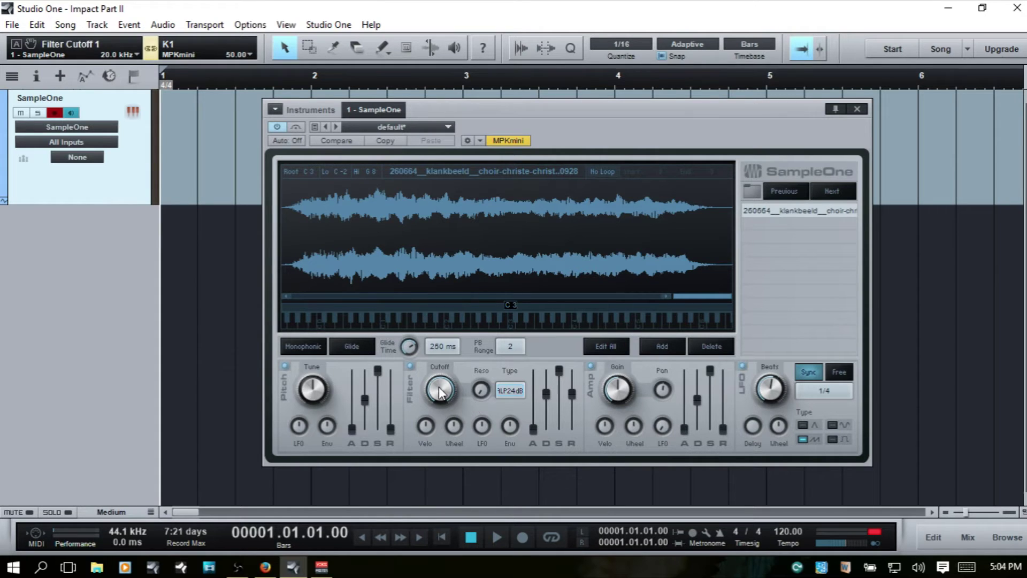
- Sweep the filter cutoff down to about 271 Hz and up to about 3773 Hz, and set the glide time to 548 ms
drag(440, 394, 469, 517)
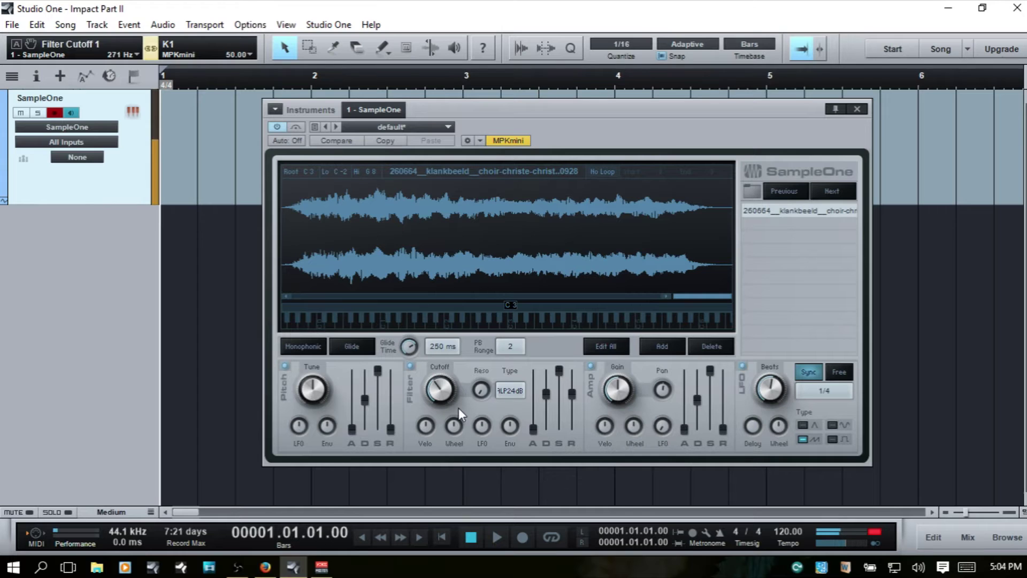
drag(444, 395, 448, 355)
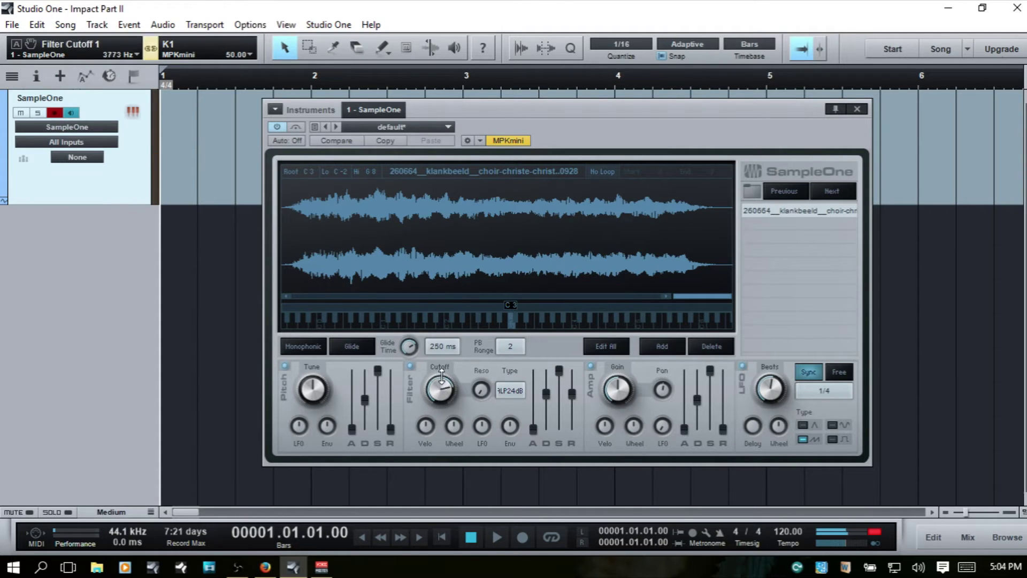
drag(441, 346, 441, 330)
- Move the filter cutoff up and down, settling around 3064 Hz
drag(441, 385, 442, 420)
drag(441, 373, 442, 399)
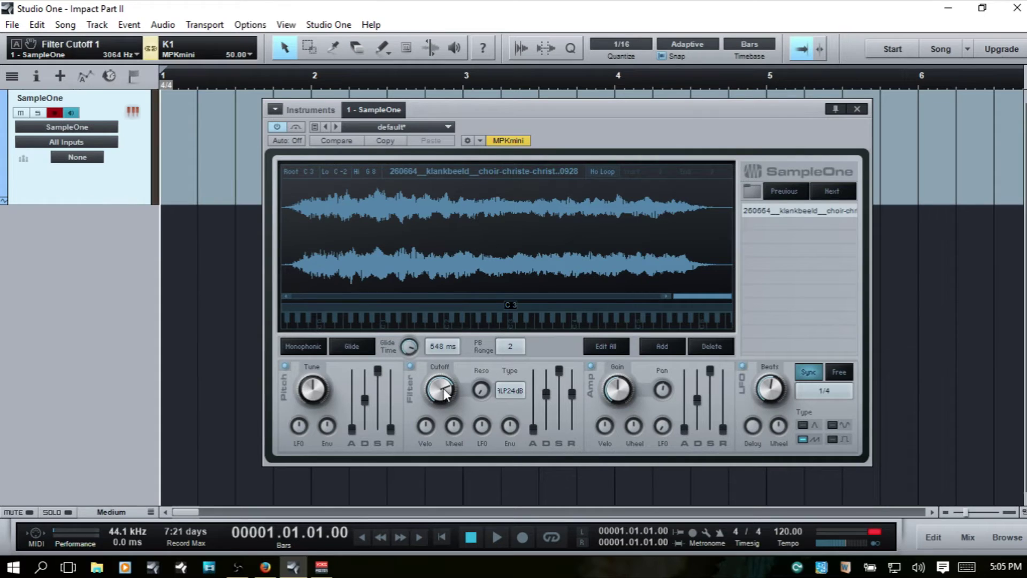
drag(436, 393, 439, 391)
- Raise the filter resonance to about 73 and open the cutoff fully to 20 kHz
drag(482, 390, 475, 365)
drag(473, 353, 473, 319)
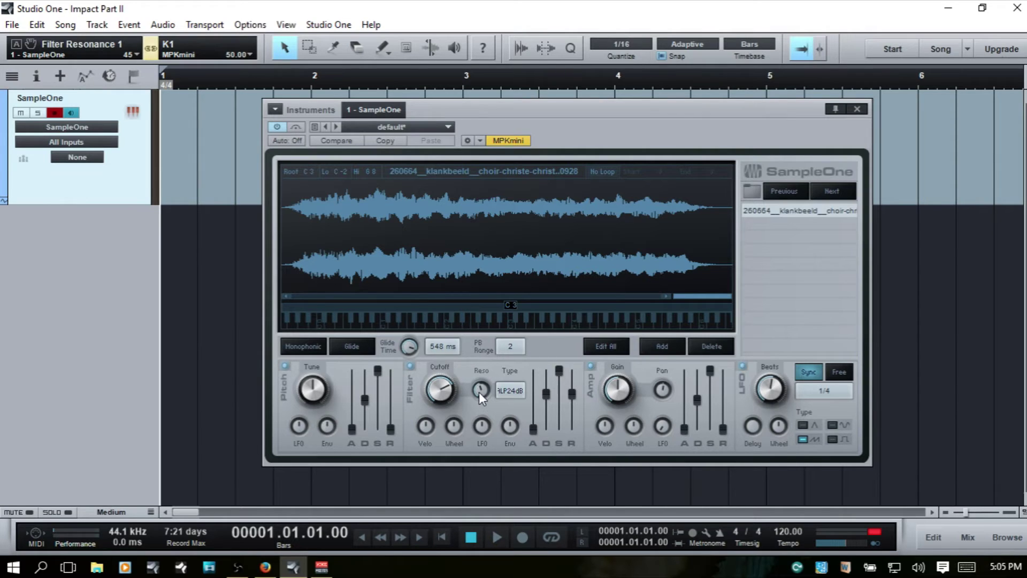
drag(479, 390, 480, 386)
drag(480, 381, 479, 354)
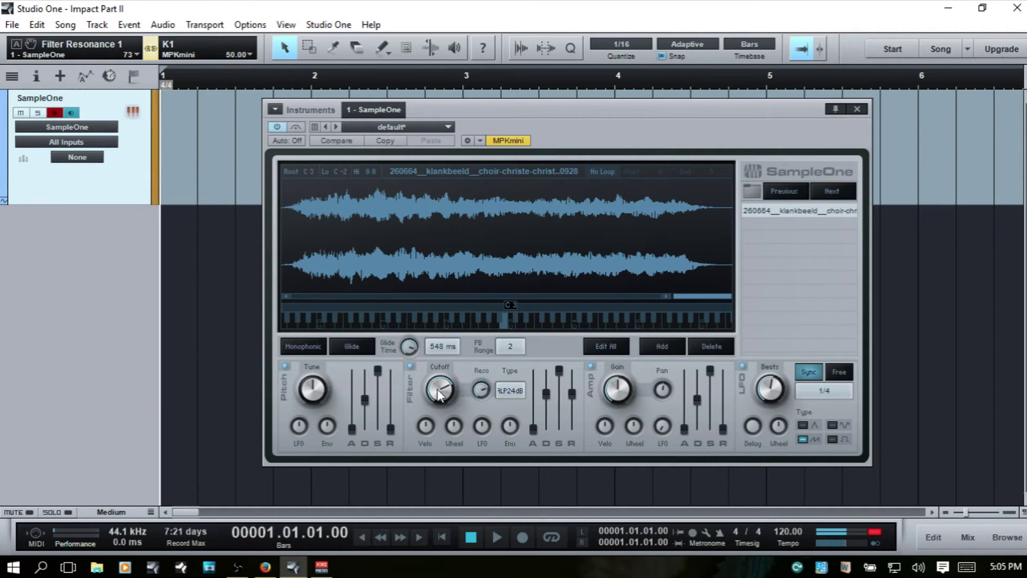
drag(440, 392, 445, 349)
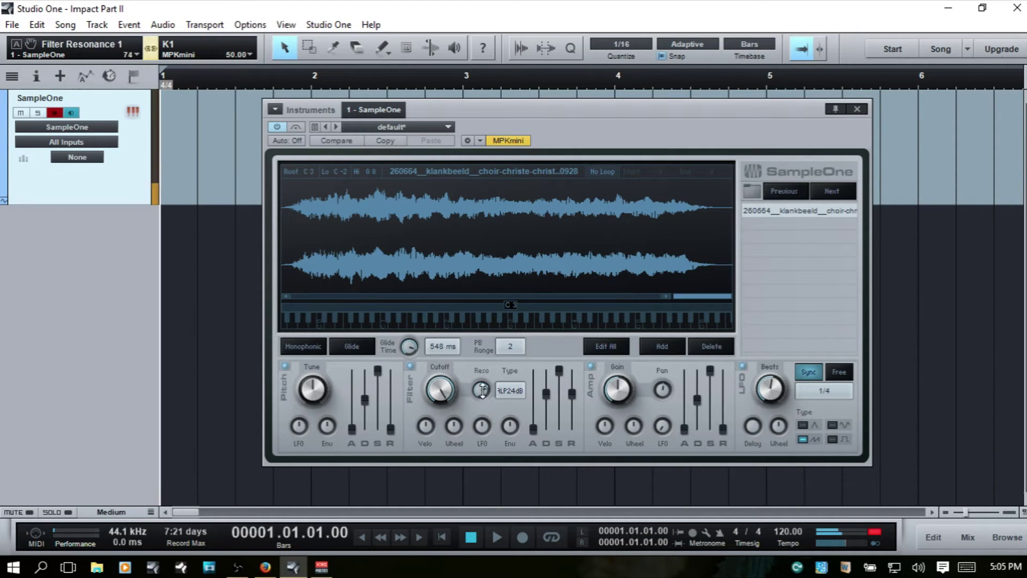
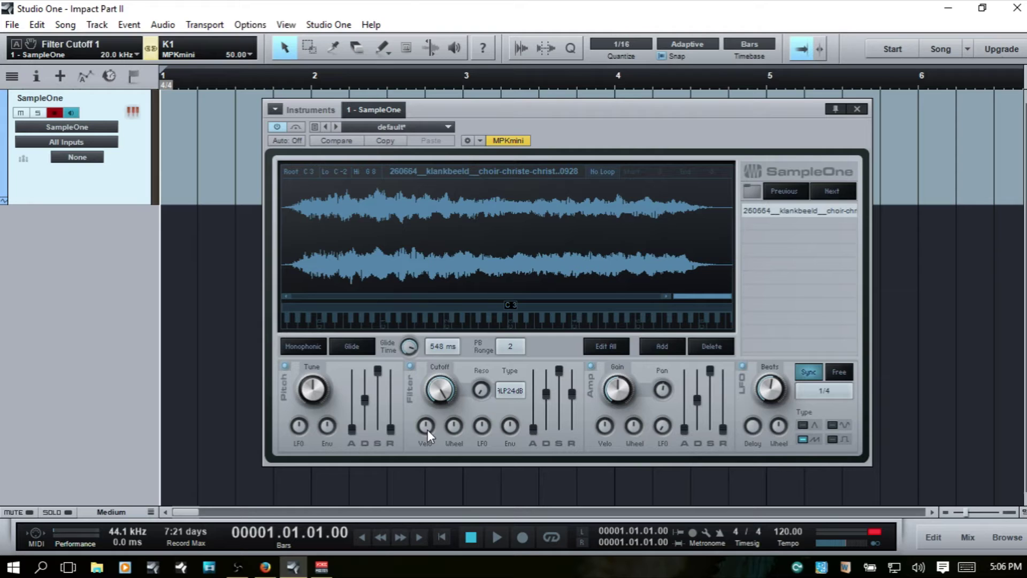
- Sweep the velocity-to-filter amount from about -6 Oct -7 st to about 7 Oct 7 st, and reset it to zero
drag(428, 428, 442, 478)
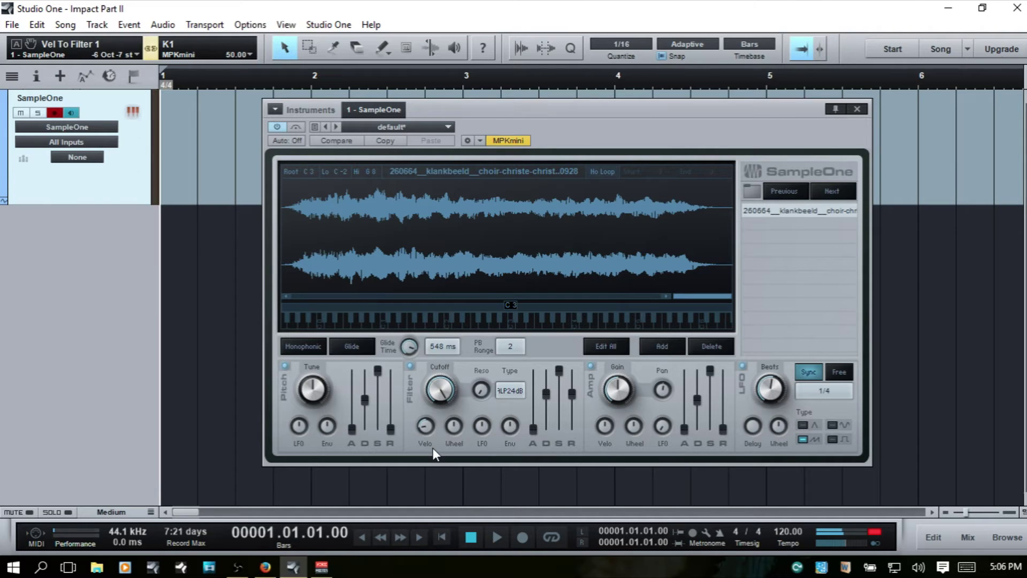
drag(426, 425, 437, 448)
drag(426, 428, 428, 309)
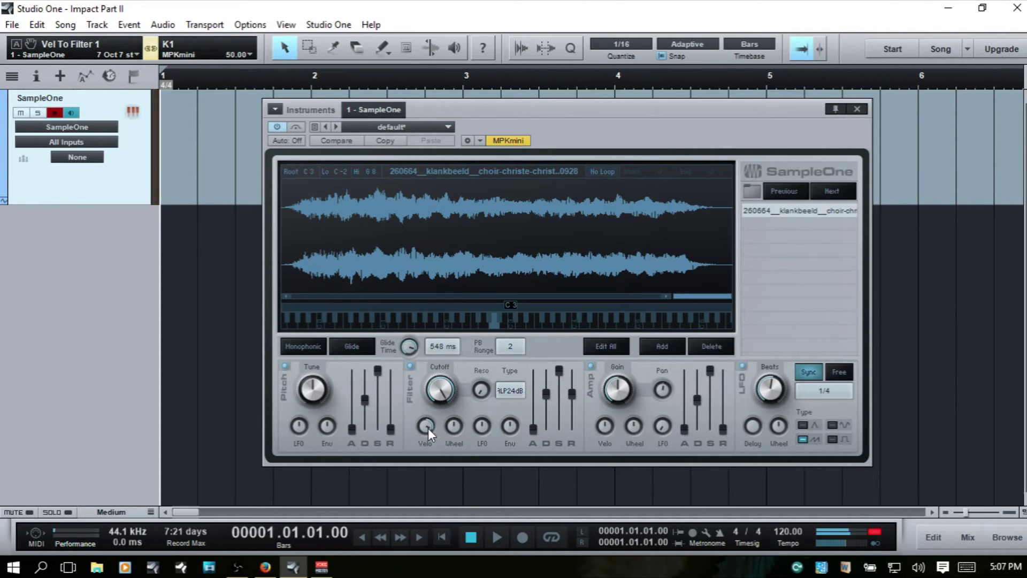
drag(427, 428, 430, 381)
double_click(426, 426)
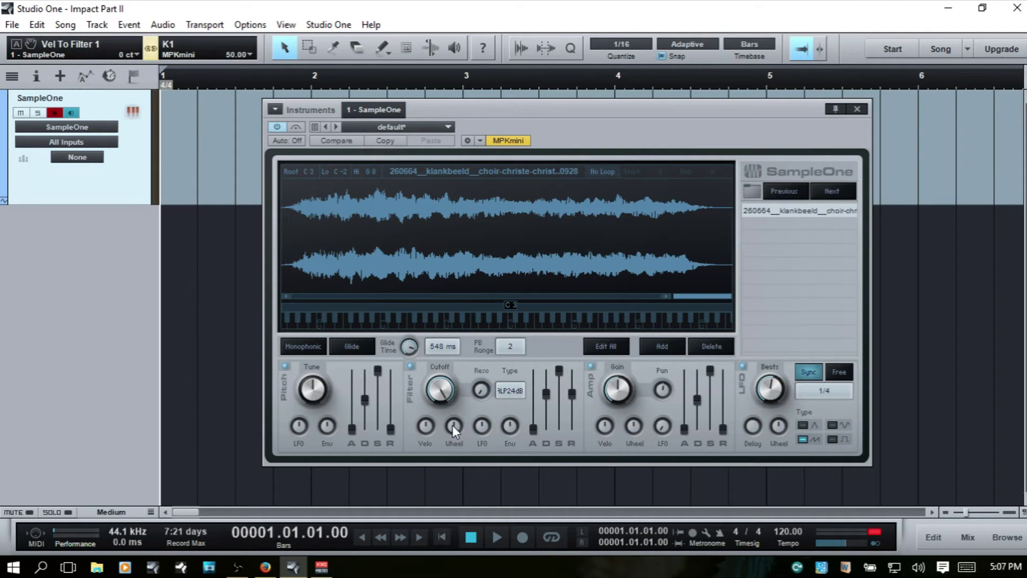
- Sweep the LFO-to-filter amount from about -2 Oct -1 st to about 6 Oct 8 st, and switch the LFO waveform to square
mouse_move(454, 427)
mouse_down()
mouse_move(453, 397)
mouse_move(453, 428)
mouse_up()
click(482, 426)
drag(483, 426, 484, 484)
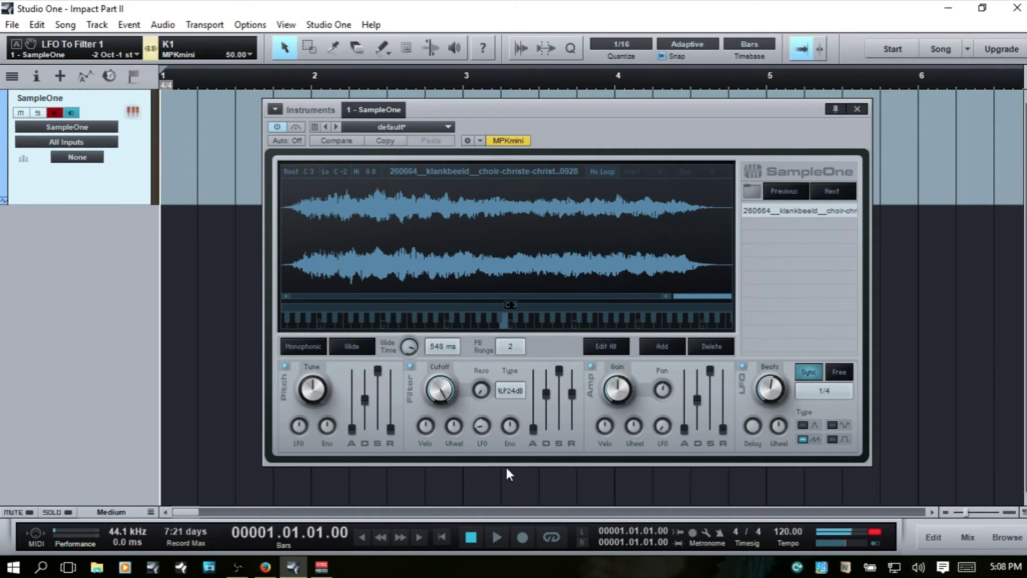
drag(485, 428, 492, 459)
drag(484, 435, 487, 286)
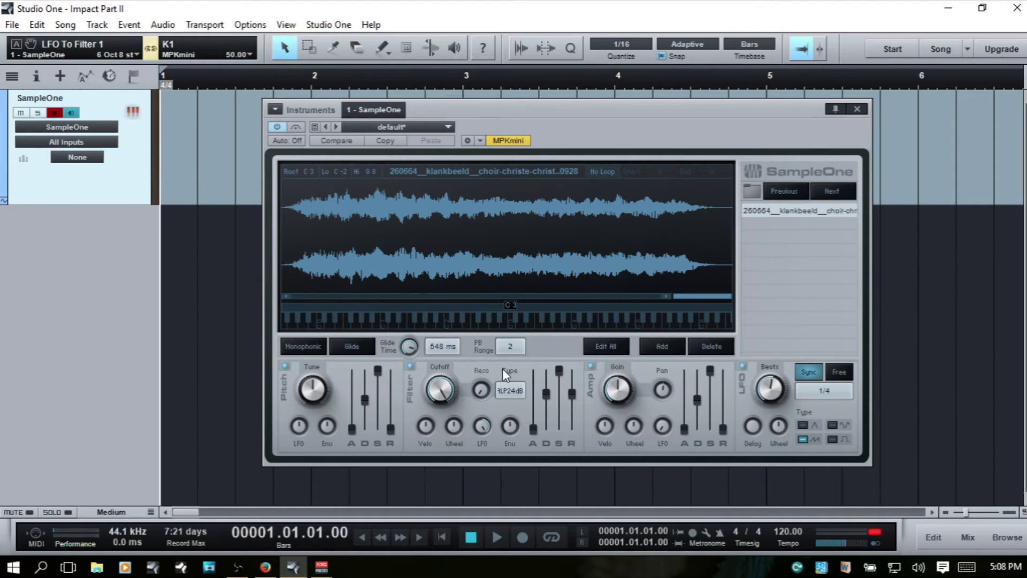
click(832, 438)
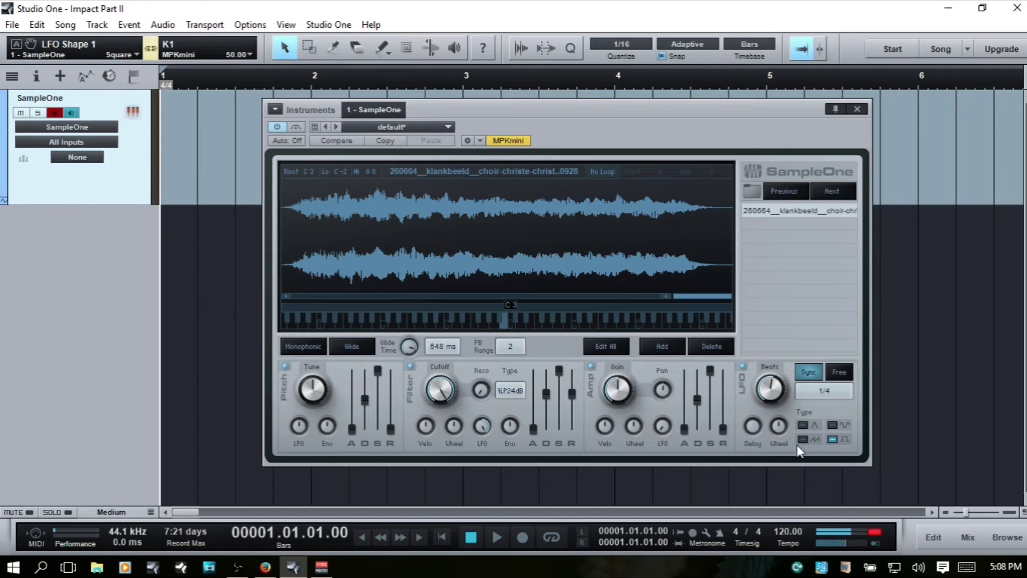
- Set the synced LFO rate to 1/16 and on to 1/16 T, and reset the LFO-to-filter amount to zero
drag(778, 393, 776, 433)
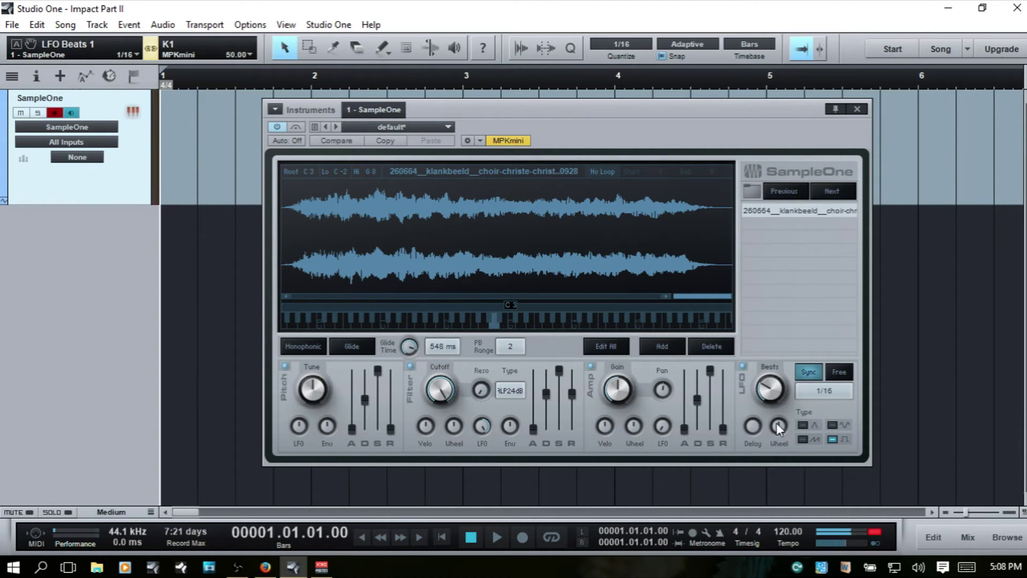
drag(771, 393, 771, 398)
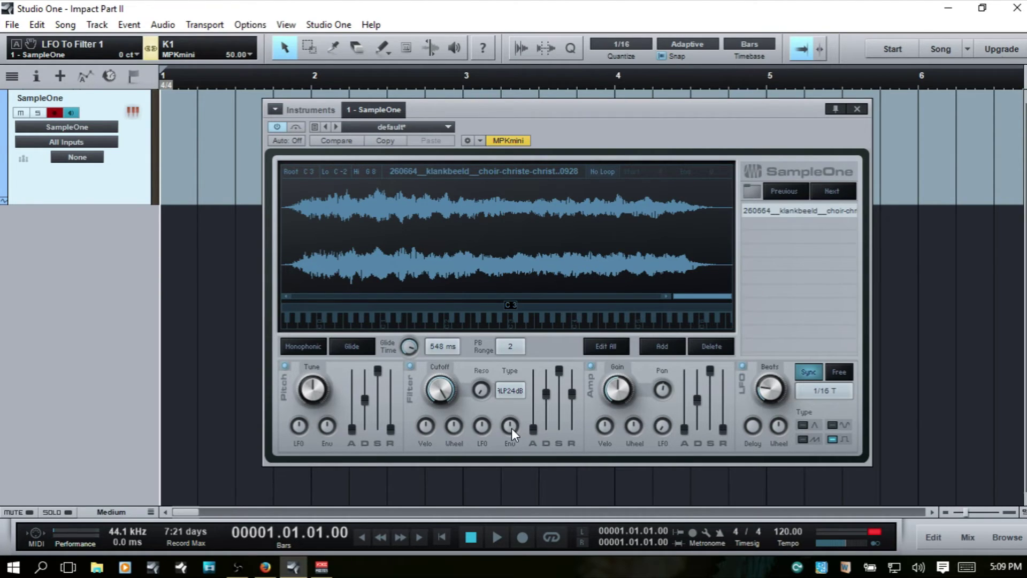
- Move the envelope-to-filter amount down to about -3 Oct -8 st, and vary it down and up
drag(512, 428, 530, 502)
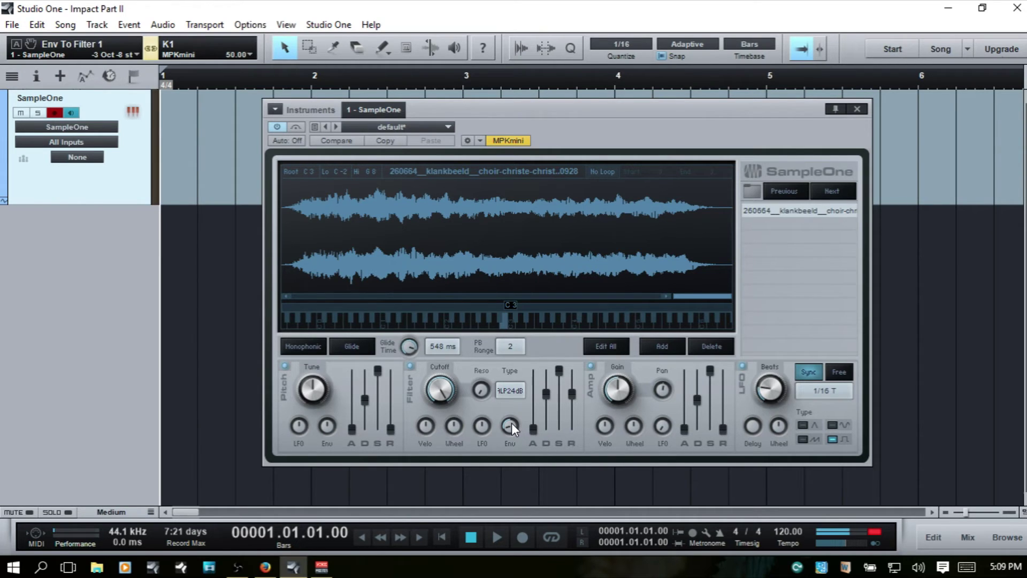
drag(512, 423, 519, 447)
drag(512, 428, 510, 404)
- Sweep the filter envelope attack through 491 ms and 41.8 s down to 0.98 ms, raising the envelope-to-filter amount to about 7 Oct
drag(534, 429, 534, 398)
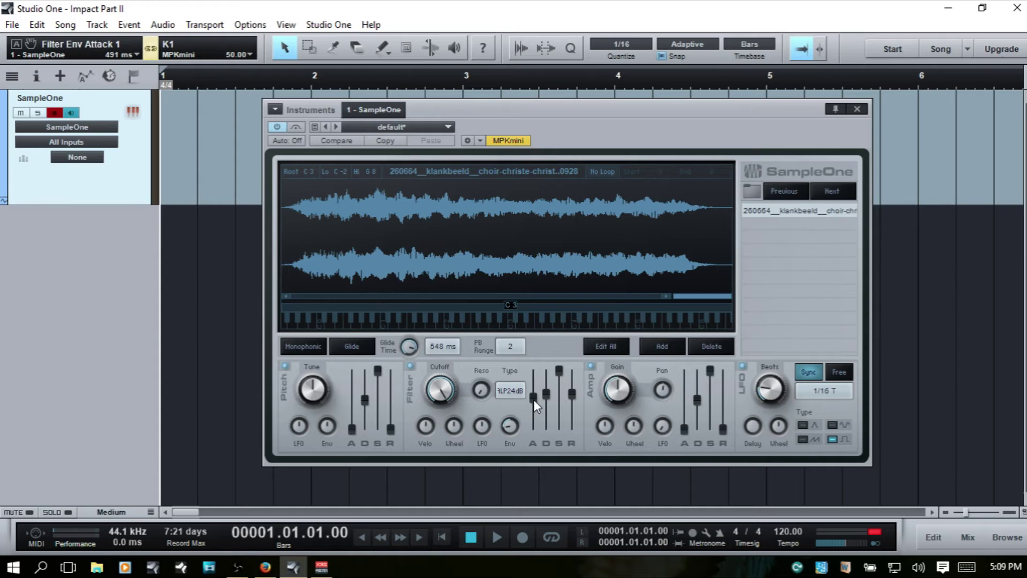
drag(533, 399, 537, 376)
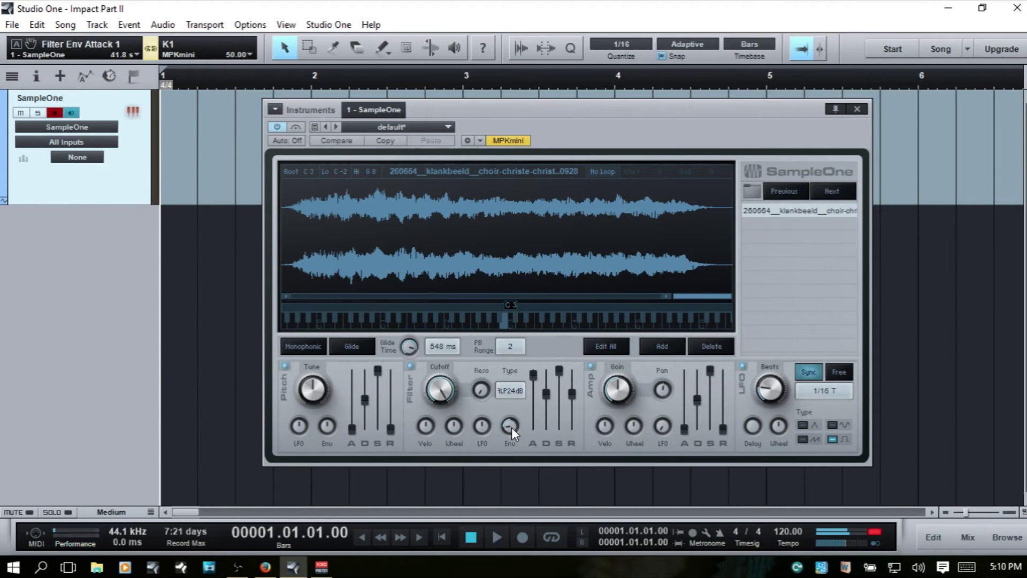
drag(532, 375, 509, 421)
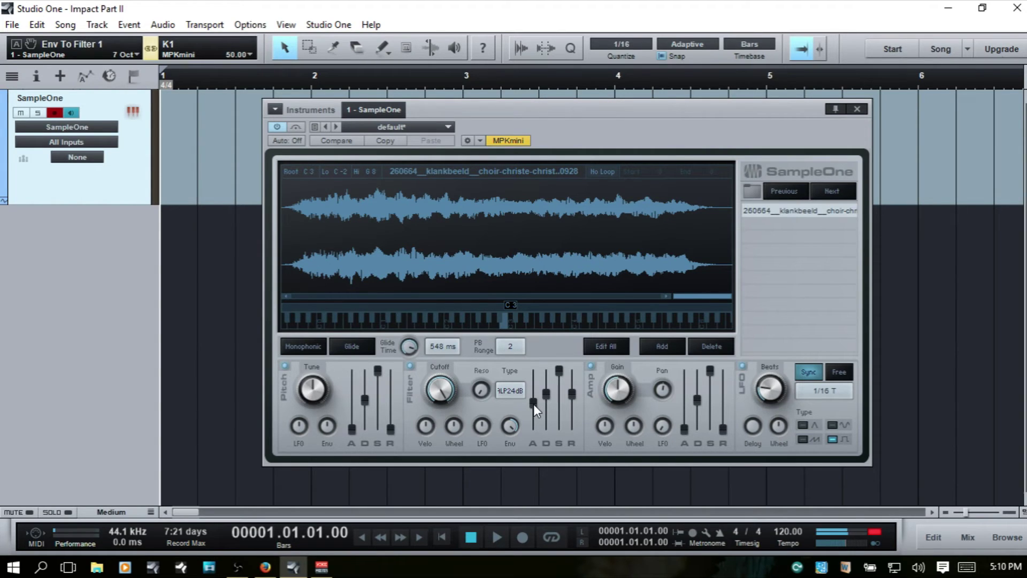
drag(534, 404, 534, 442)
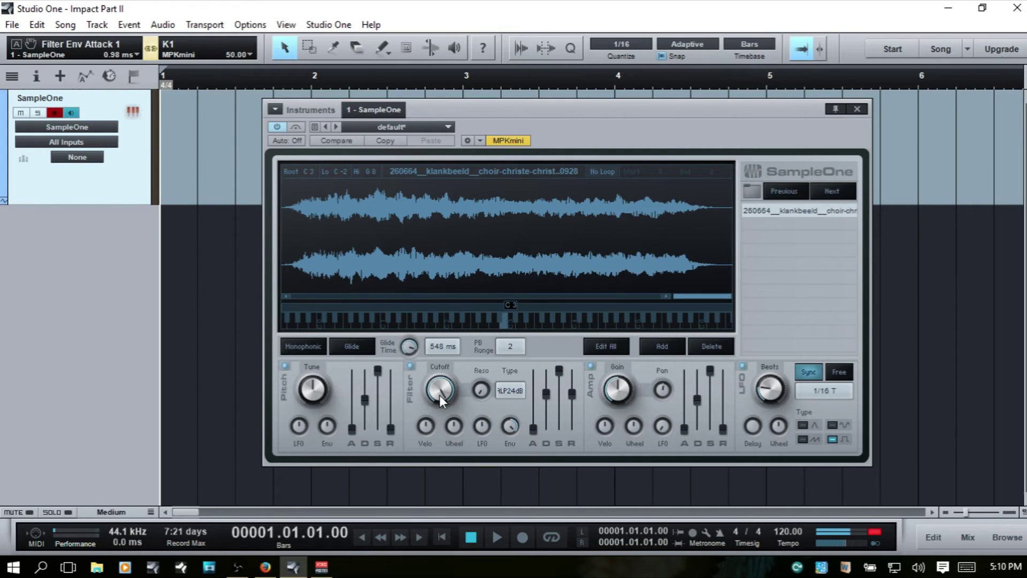
- Lower the filter cutoff to about 911 Hz and on to 271 Hz, and raise the filter envelope attack to about 888 ms
drag(441, 393, 460, 457)
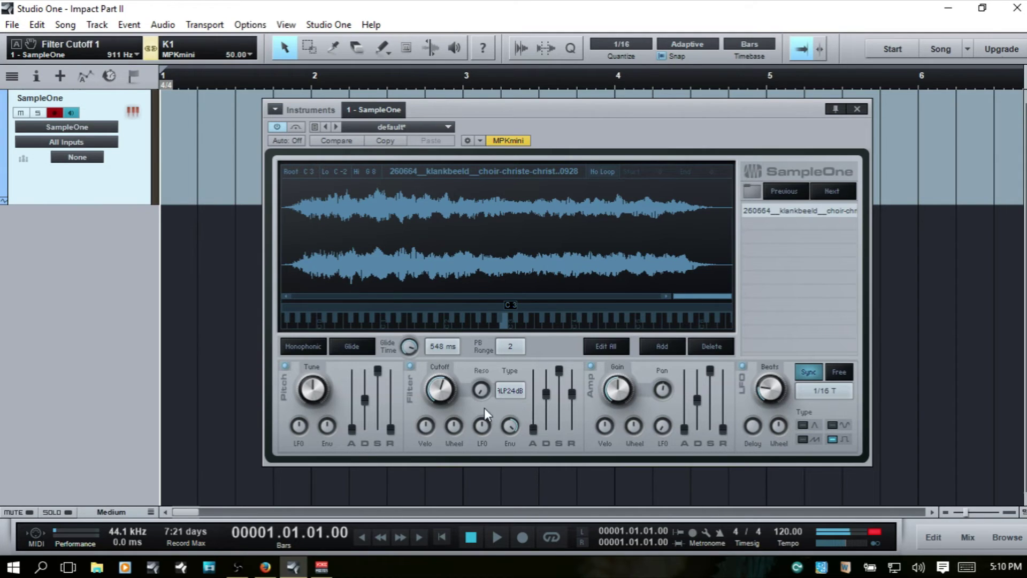
drag(442, 392, 446, 421)
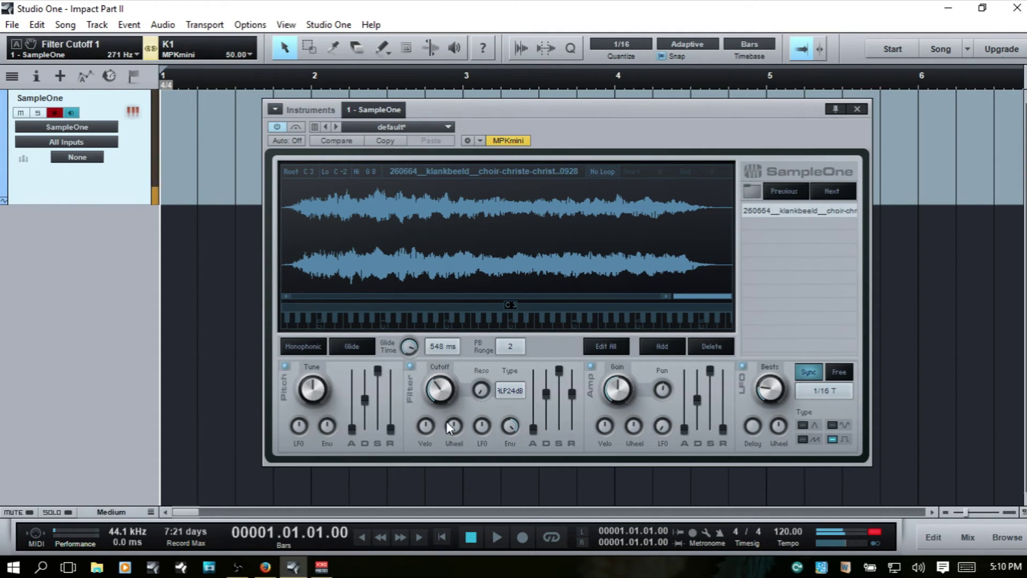
drag(534, 429, 541, 397)
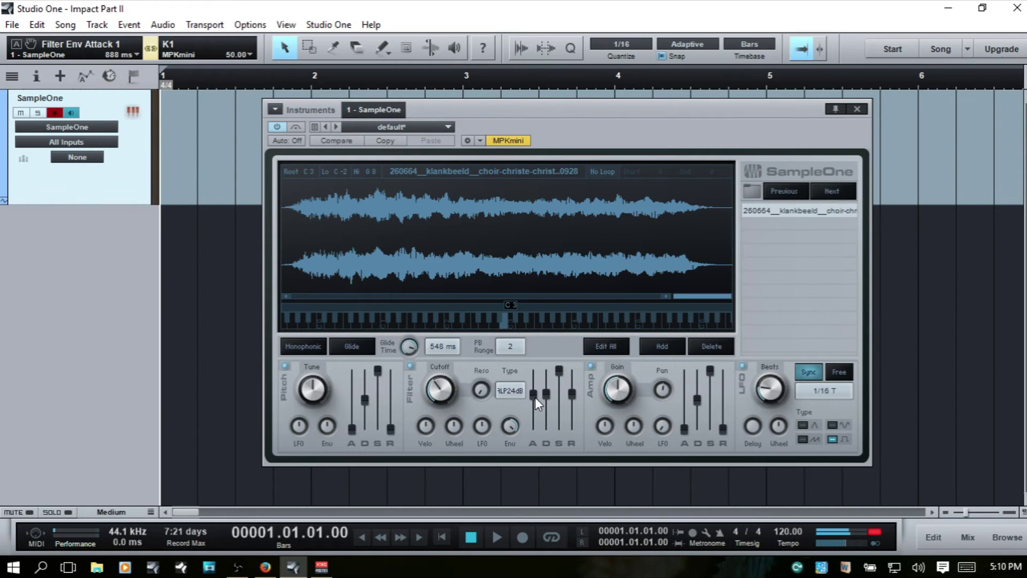
- Raise the envelope-to-filter amount to about 10 Oct and lower the filter cutoff to about 51.3 Hz
drag(441, 388, 450, 431)
drag(513, 426, 511, 413)
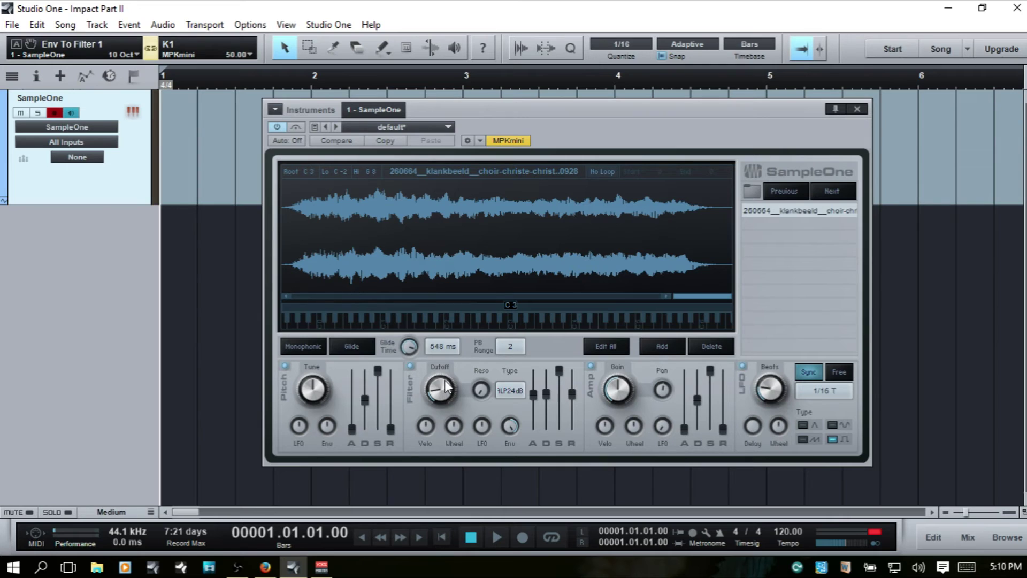
drag(440, 390, 440, 392)
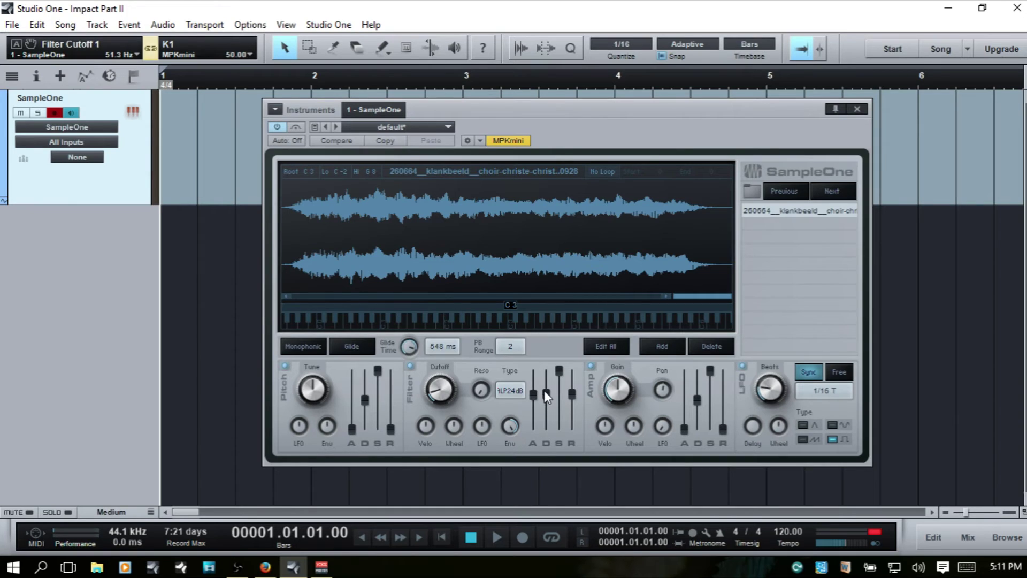
click(509, 422)
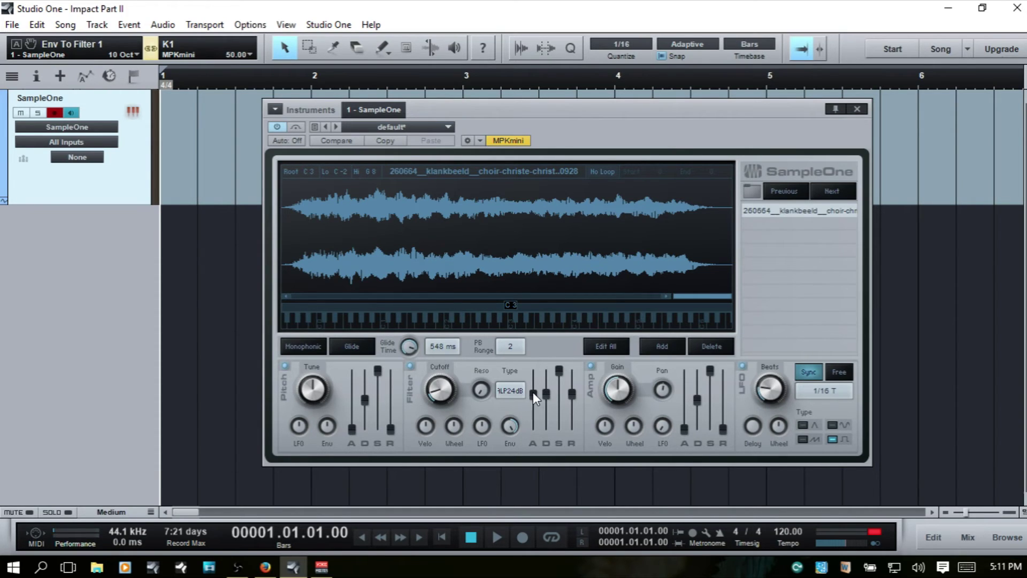
- Lengthen the filter envelope attack to about 9.5 s, raise the cutoff through 114 Hz to about 523 Hz, and shorten the attack slightly
drag(534, 395, 534, 383)
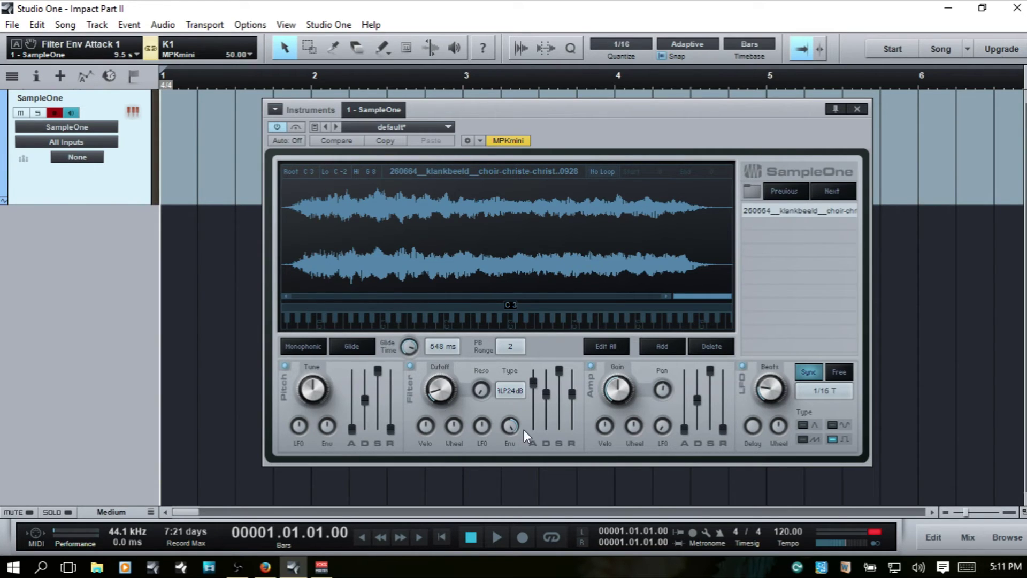
click(510, 423)
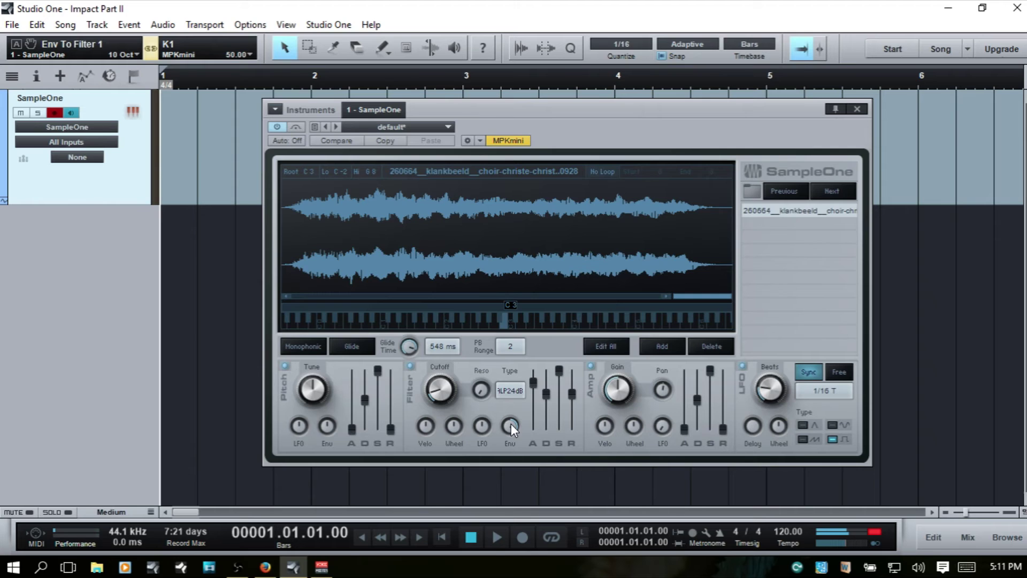
drag(438, 390, 441, 374)
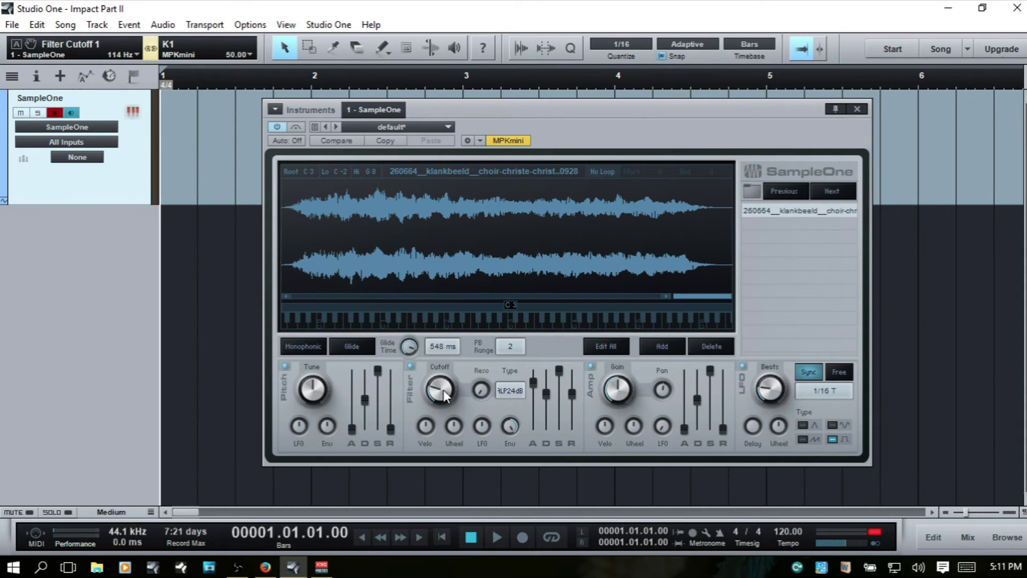
mouse_move(443, 389)
mouse_down()
mouse_move(450, 384)
mouse_move(440, 378)
mouse_up()
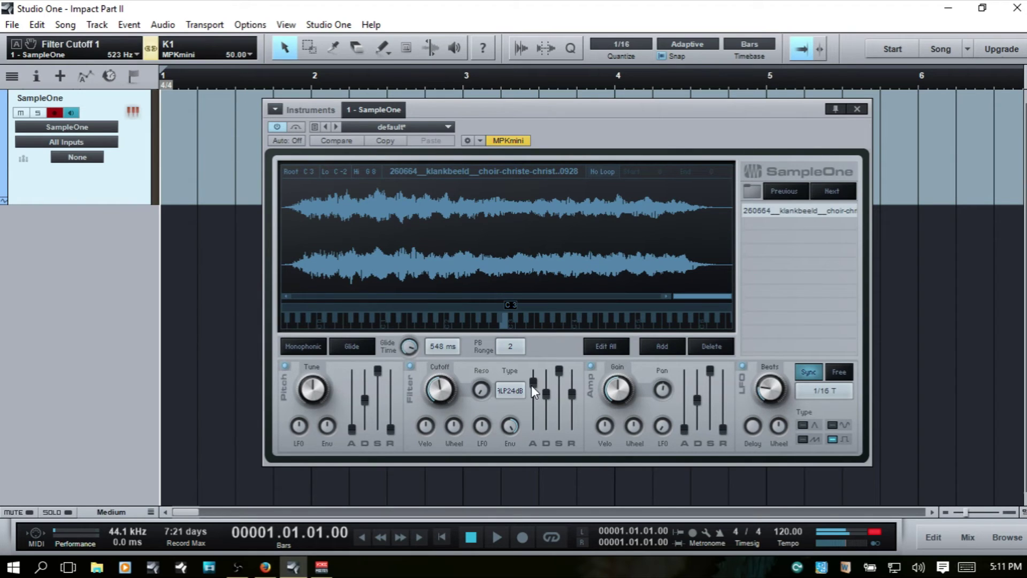
mouse_move(532, 382)
mouse_down()
mouse_move(531, 409)
mouse_move(535, 390)
mouse_up()
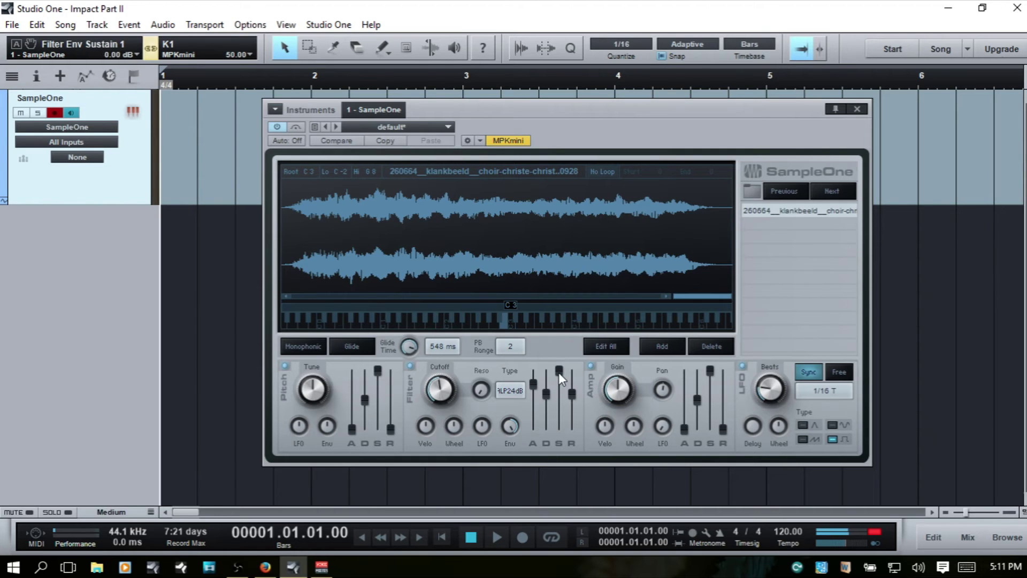
- Lower the filter envelope sustain to -64 dB, and shorten its decay and its release to 0.98 ms
drag(558, 373, 574, 409)
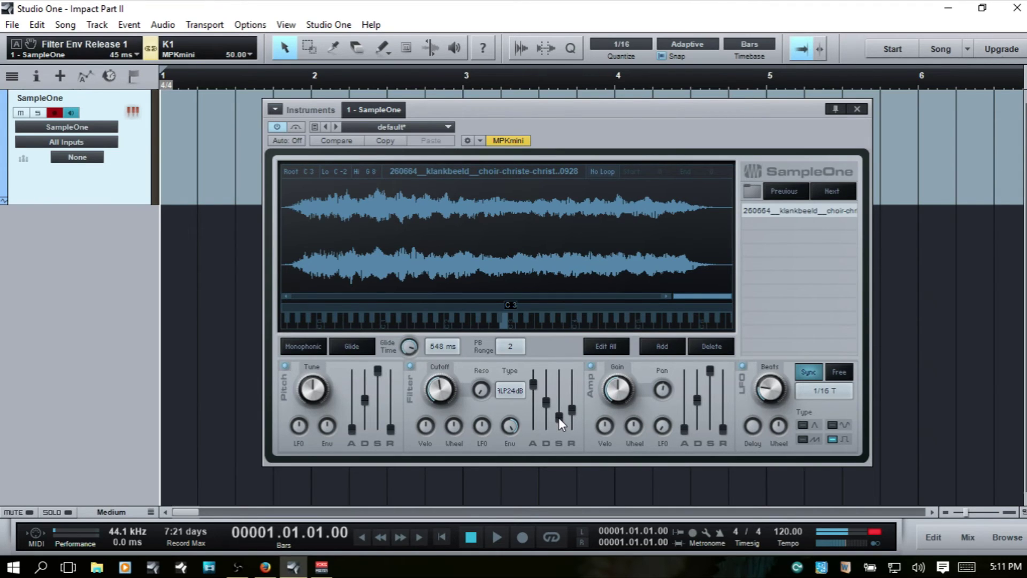
drag(558, 417, 560, 441)
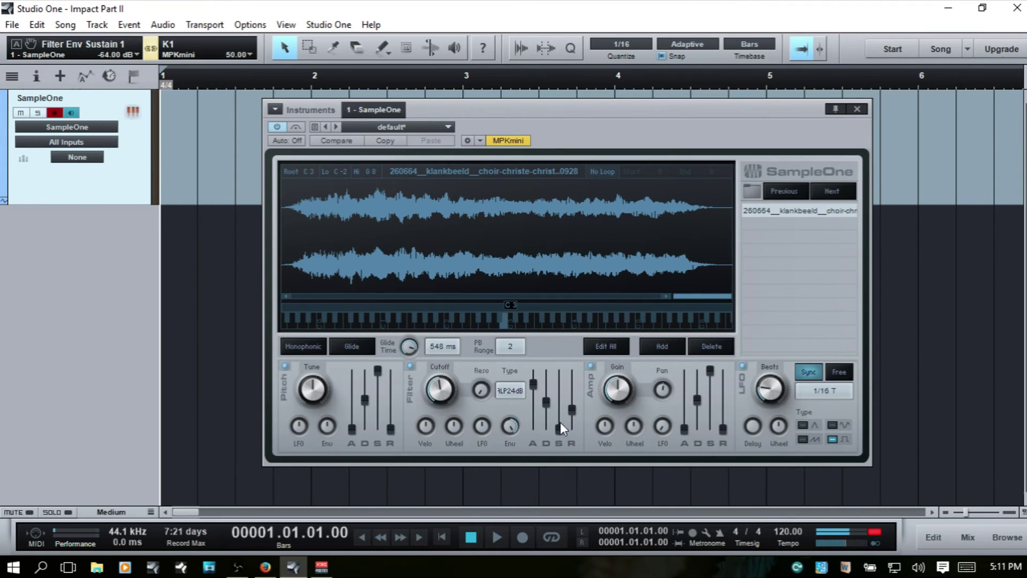
drag(548, 403, 570, 444)
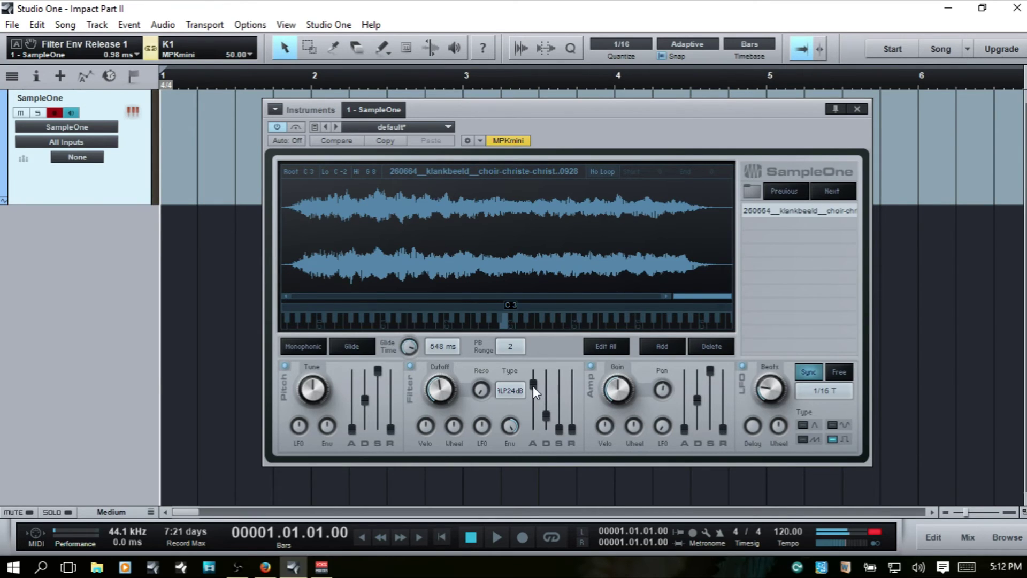
- Vary the filter envelope attack around 25 ms, and move the decay down to about 2 ms and up to 3.9 s
drag(533, 384, 534, 415)
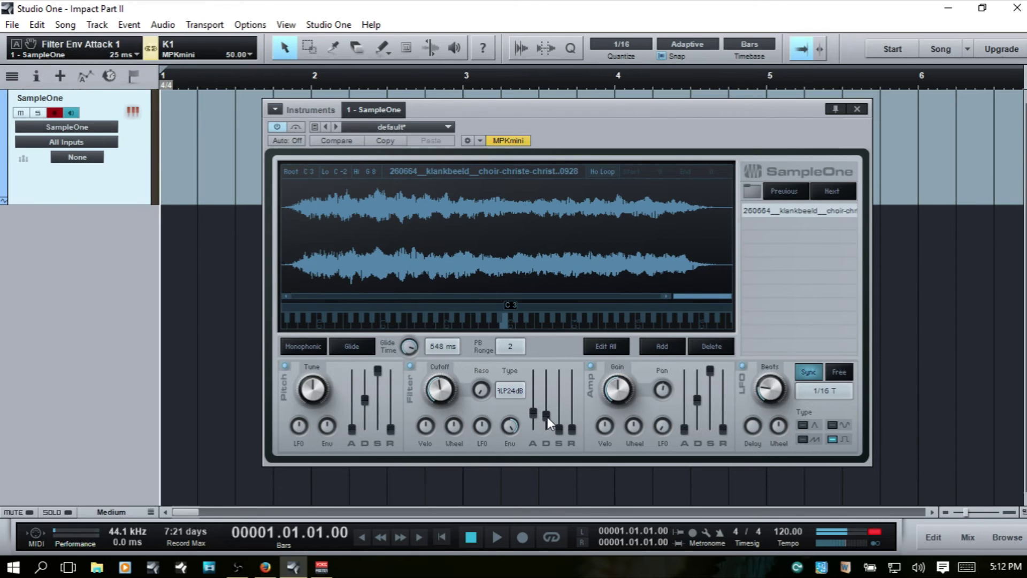
drag(534, 415, 534, 407)
click(547, 414)
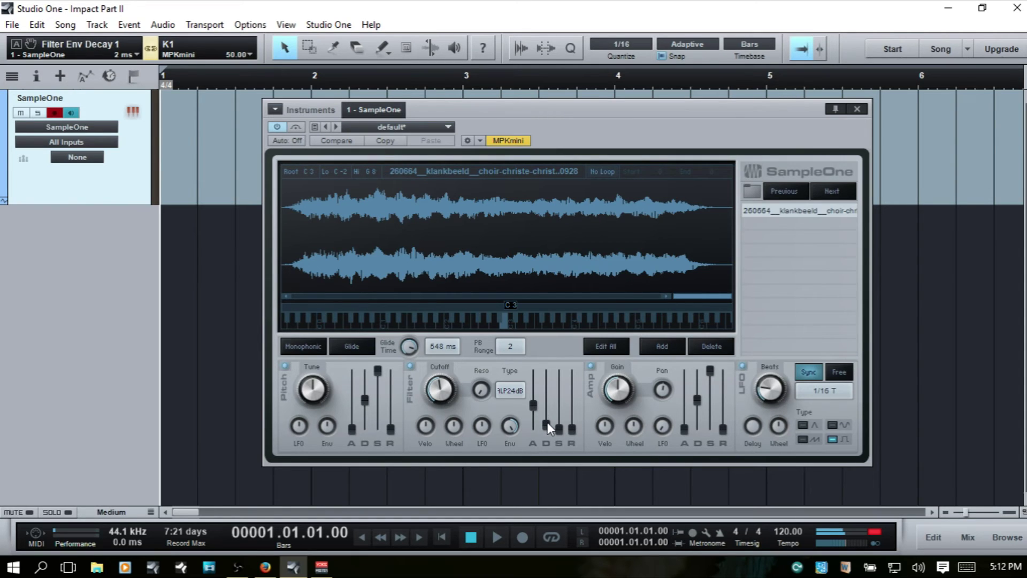
drag(535, 404, 547, 418)
drag(544, 423, 549, 398)
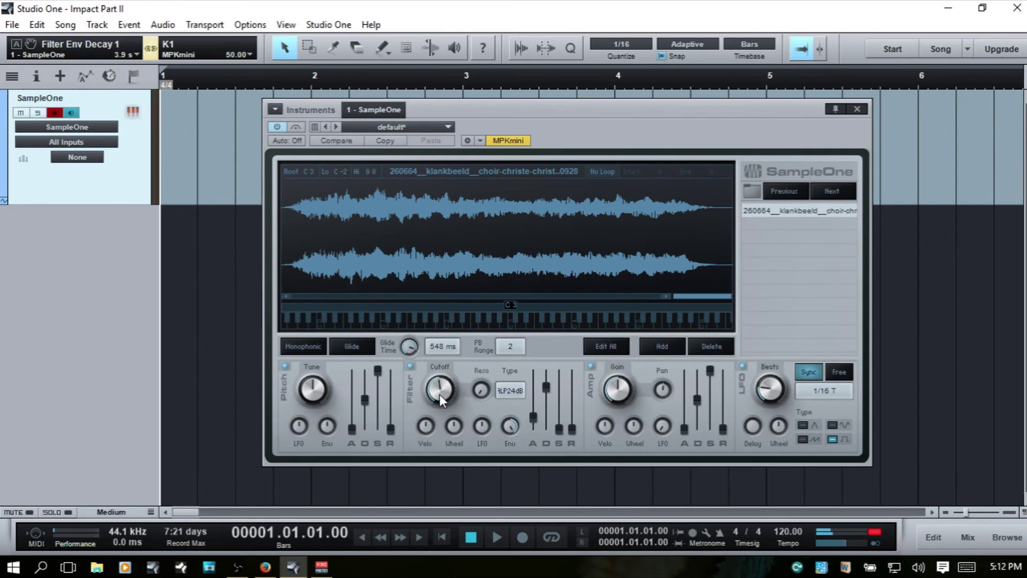
- Set the filter cutoff to about 213 Hz, with an envelope attack of about 14.8 s and a sustain of about -36.92 dB
drag(438, 394, 446, 412)
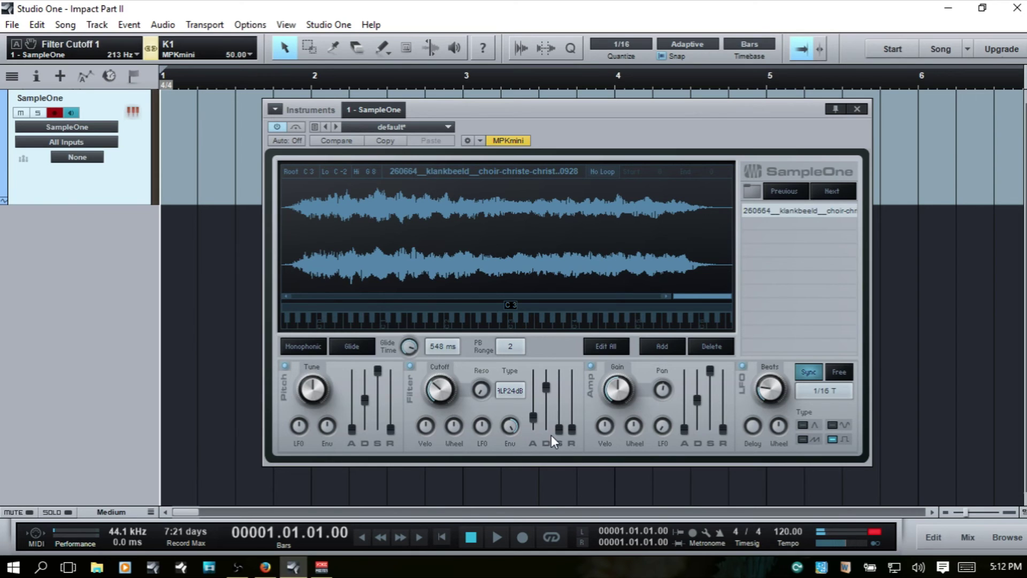
drag(537, 416, 535, 386)
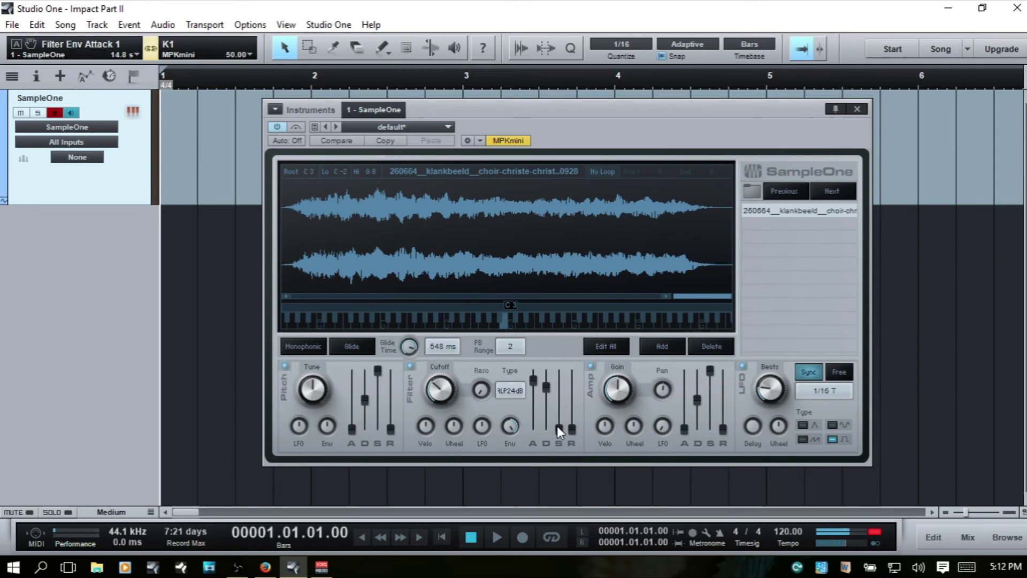
drag(557, 426, 558, 403)
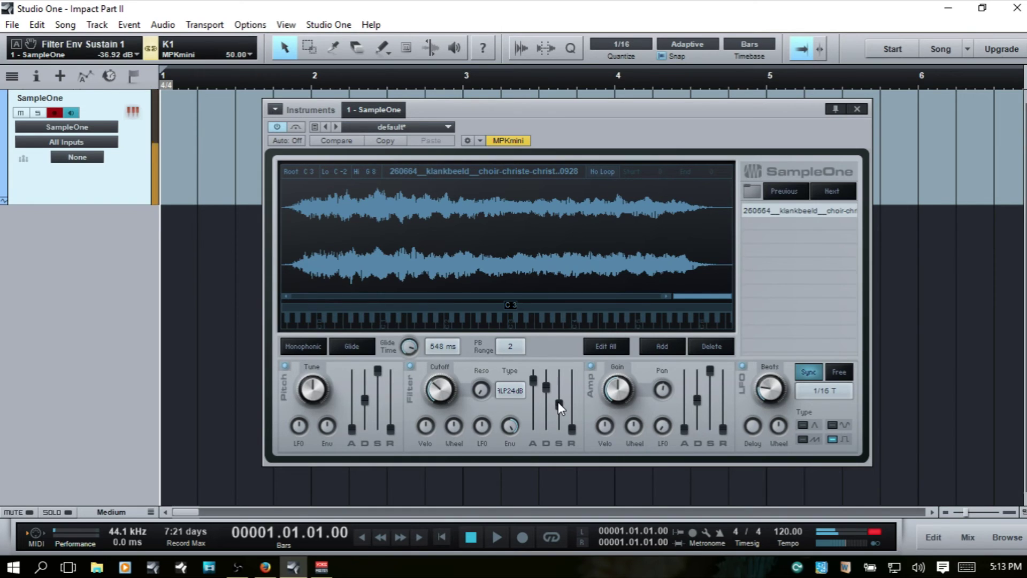
- Open the filter cutoff to 20 kHz, and reset the filter envelope sliders and the envelope-to-filter amount to their defaults
drag(443, 388, 482, 399)
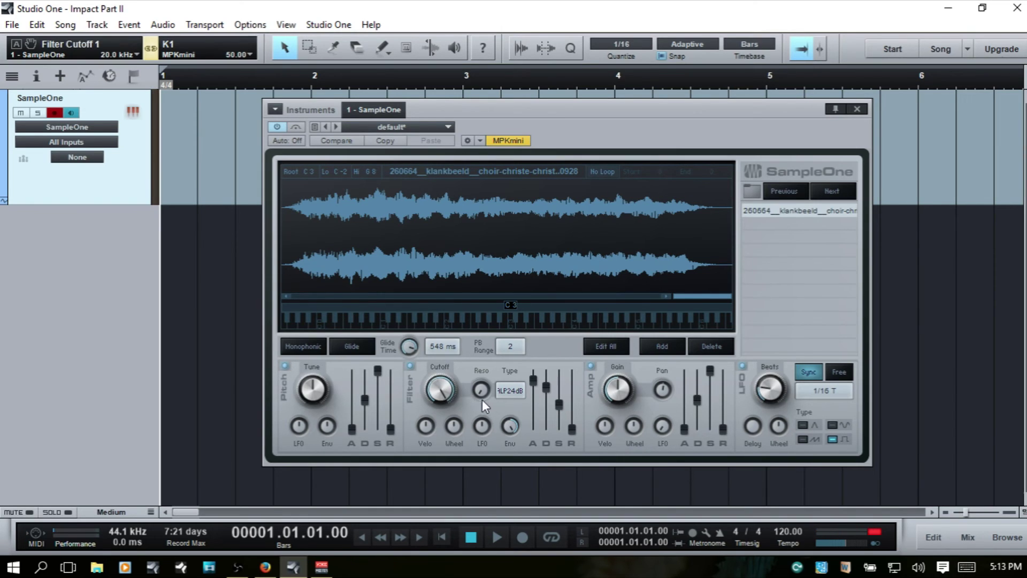
ctrl+click(533, 390)
ctrl+click(546, 395)
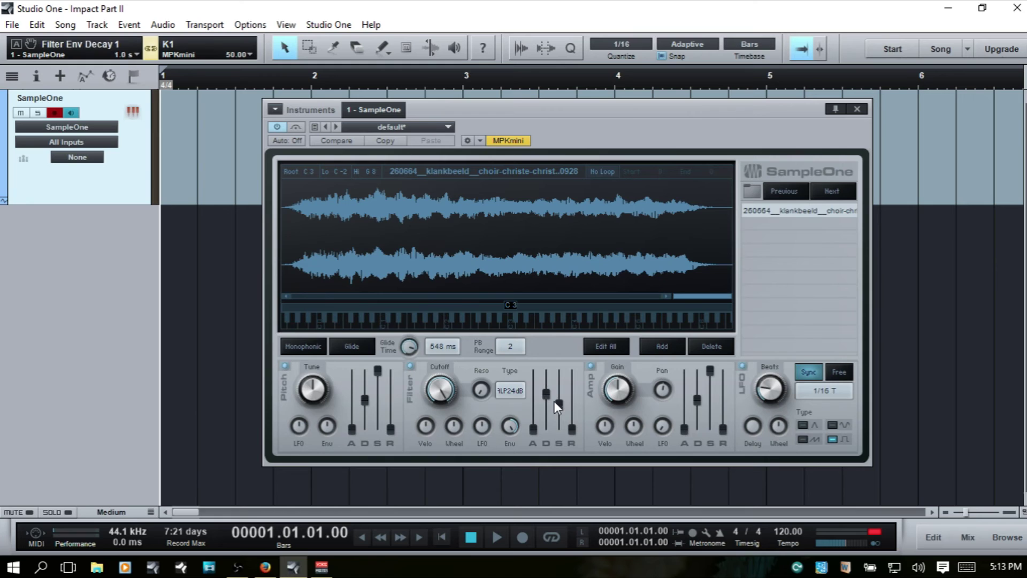
ctrl+click(559, 407)
ctrl+click(572, 429)
ctrl+click(509, 426)
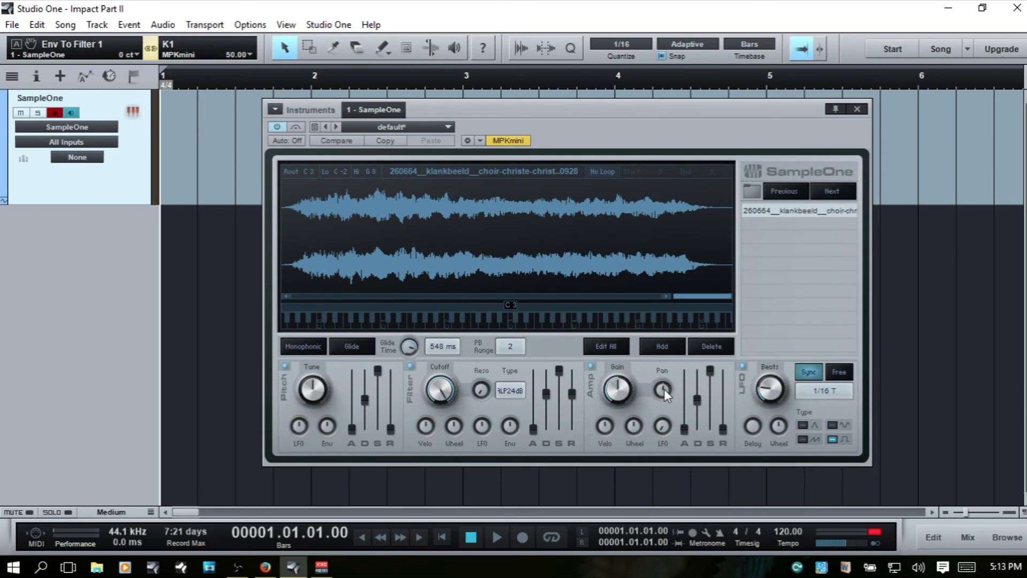
- Try the amp pan around its centre, and sweep the velocity-to-amp amount through negative and positive values
drag(666, 390, 664, 397)
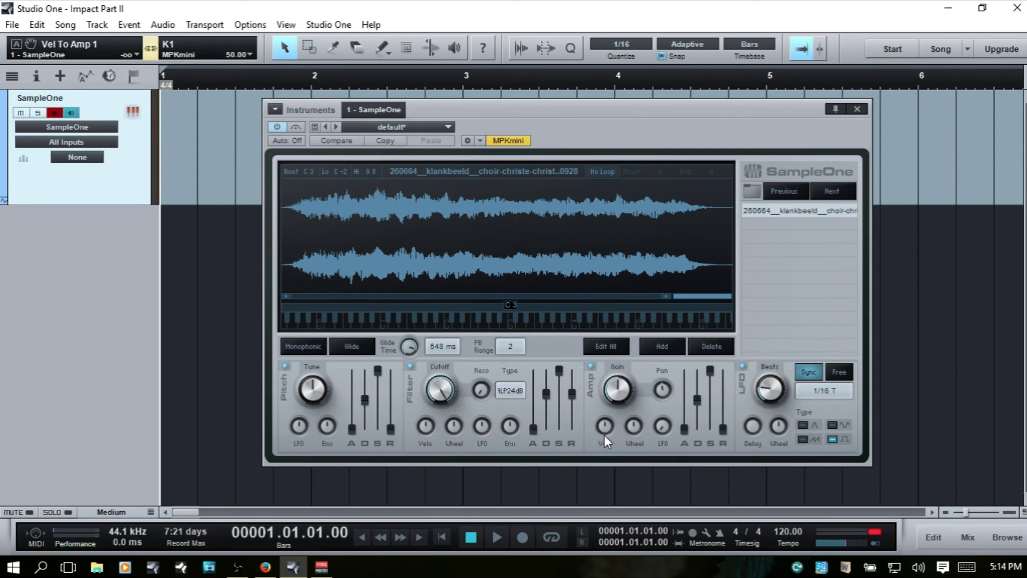
drag(605, 428, 613, 488)
drag(605, 428, 588, 223)
drag(605, 430, 608, 459)
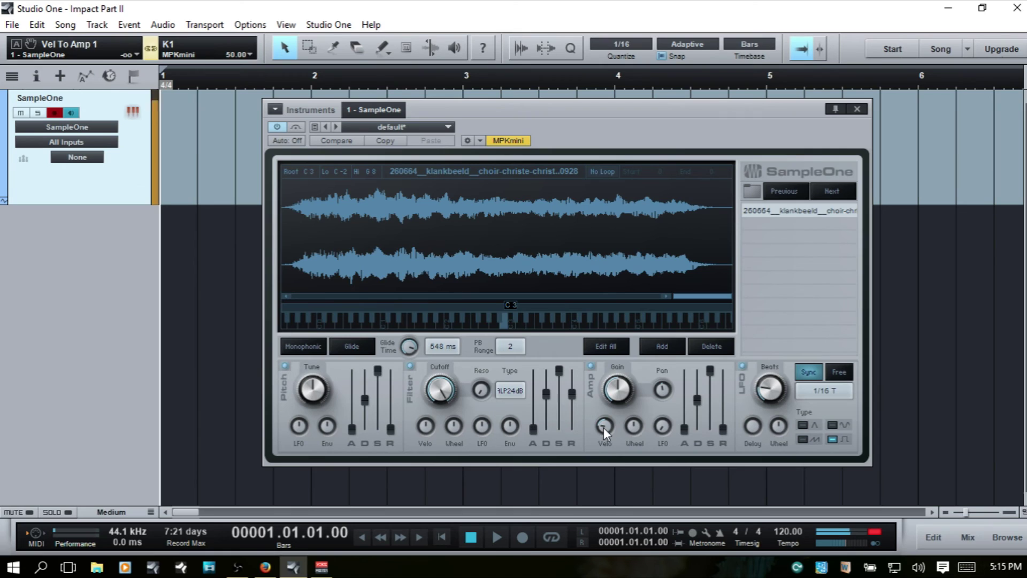
drag(603, 428, 618, 470)
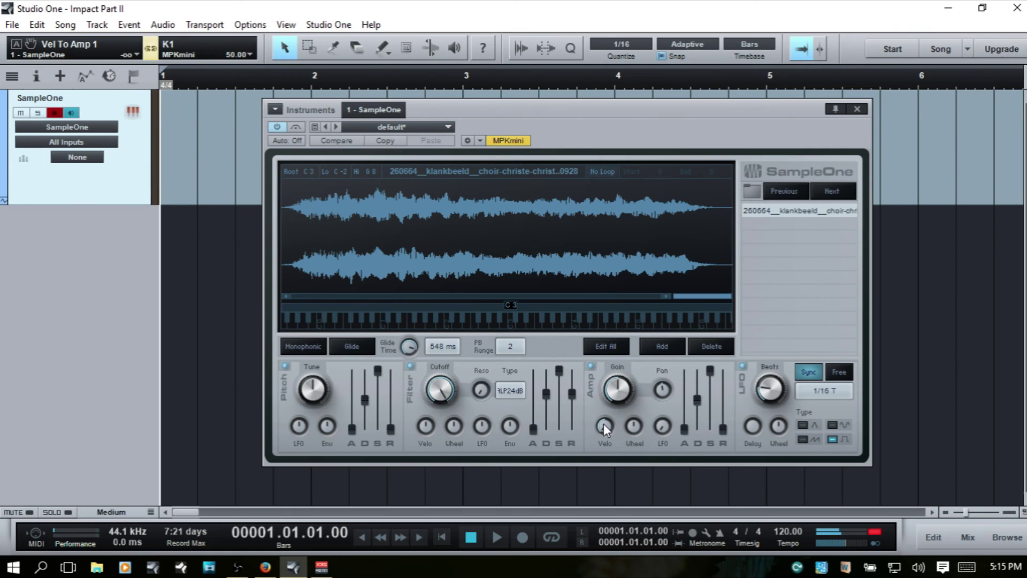
drag(605, 426, 595, 359)
- Try the wheel-to-amp amount, and raise the LFO-to-amp amount to about -6.7
mouse_move(633, 425)
mouse_down()
mouse_move(641, 466)
mouse_move(644, 396)
mouse_move(639, 441)
mouse_up()
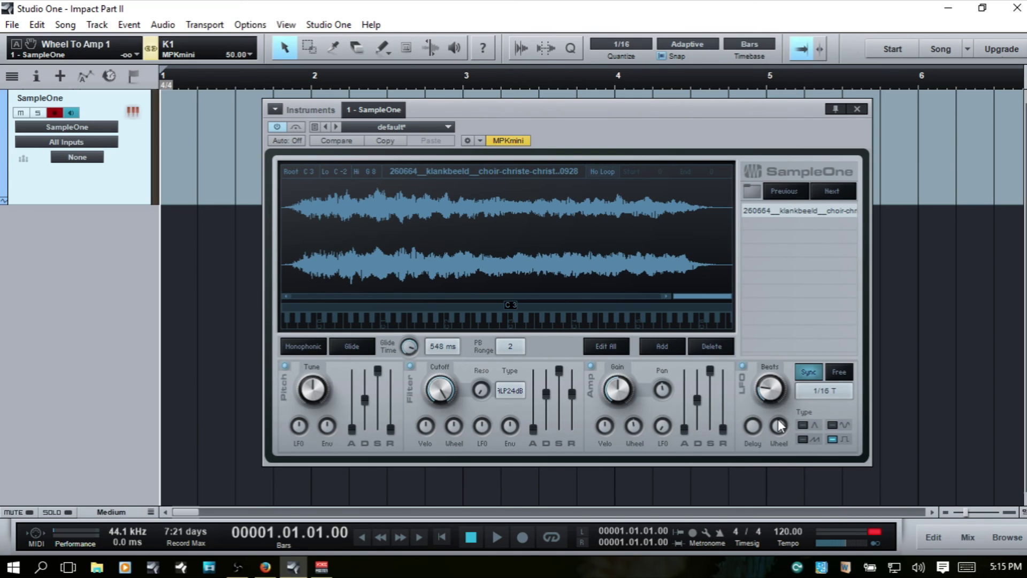
drag(666, 430, 669, 419)
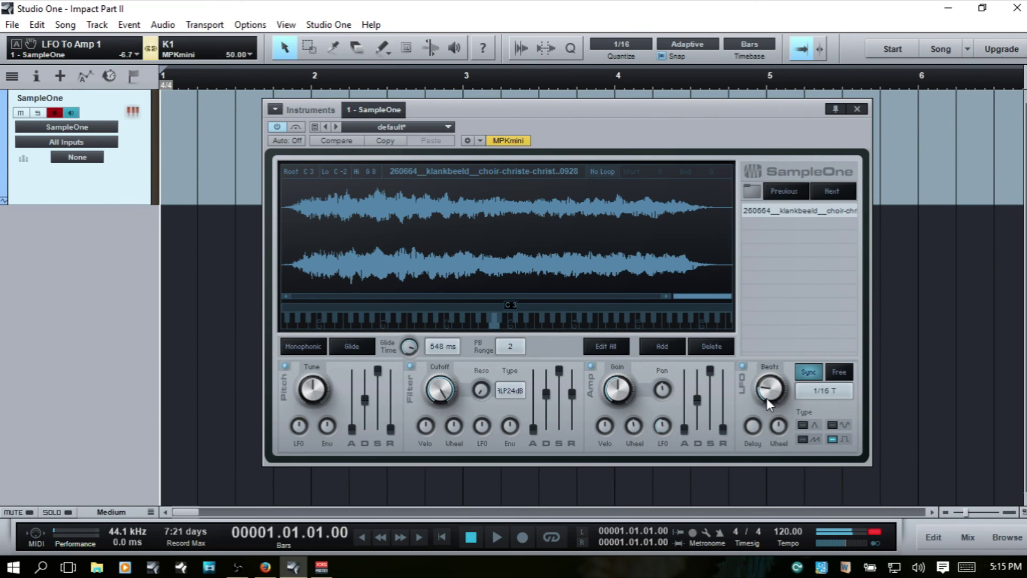
- Sweep the tempo-synced LFO rate between 1/8 T and 4 Bars, and set it to 1/32
drag(771, 396, 771, 380)
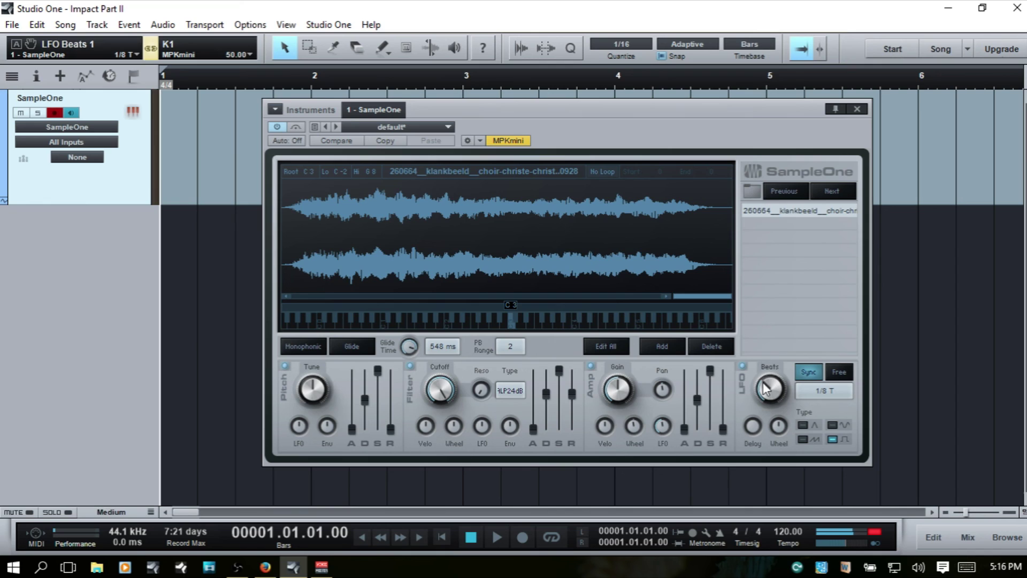
drag(768, 393, 768, 389)
scroll(768, 389, up, 3)
scroll(768, 389, up, 4)
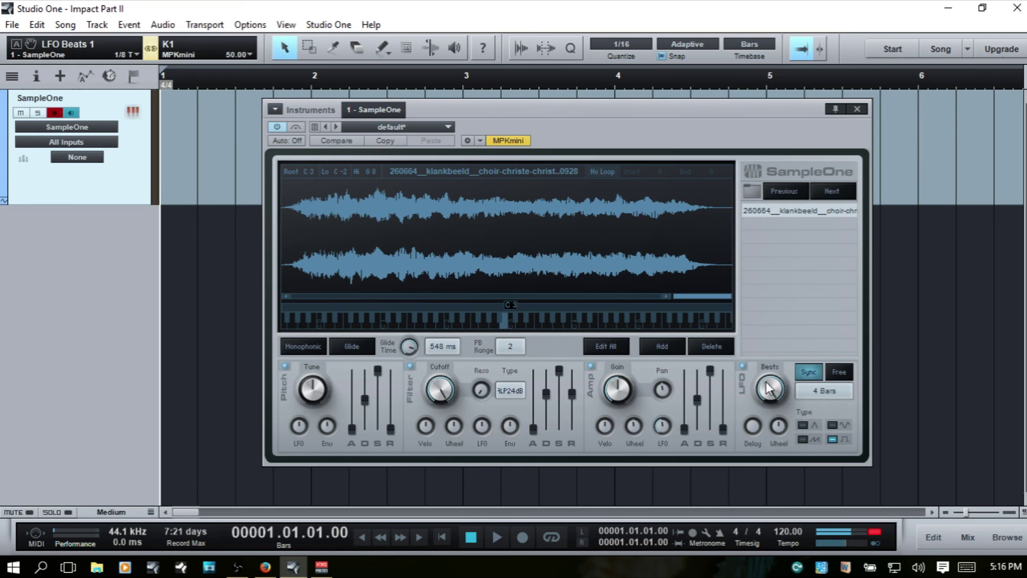
scroll(768, 388, down, 5)
scroll(772, 384, down, 2)
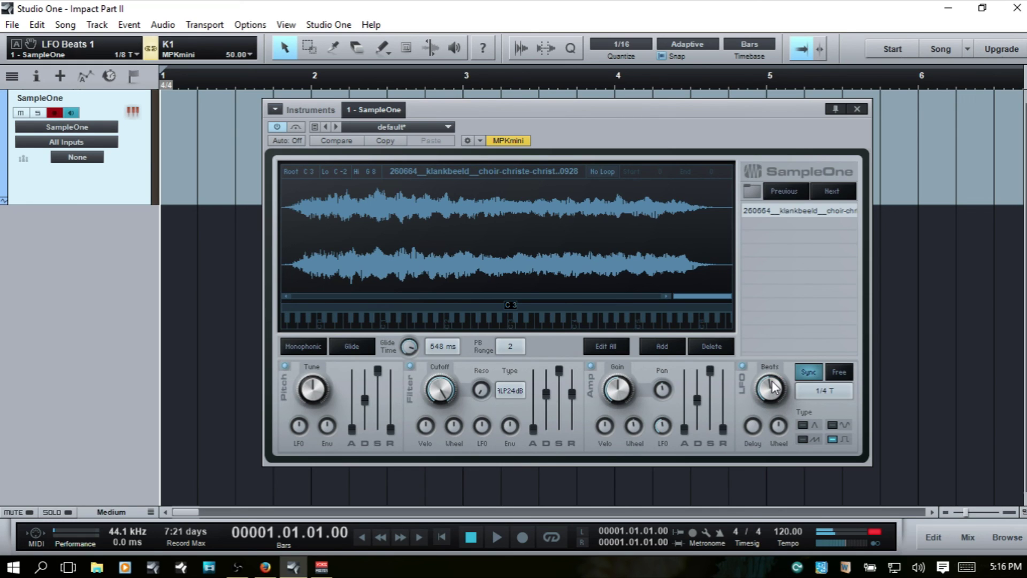
scroll(773, 388, up, 3)
scroll(776, 393, down, 2)
click(820, 390)
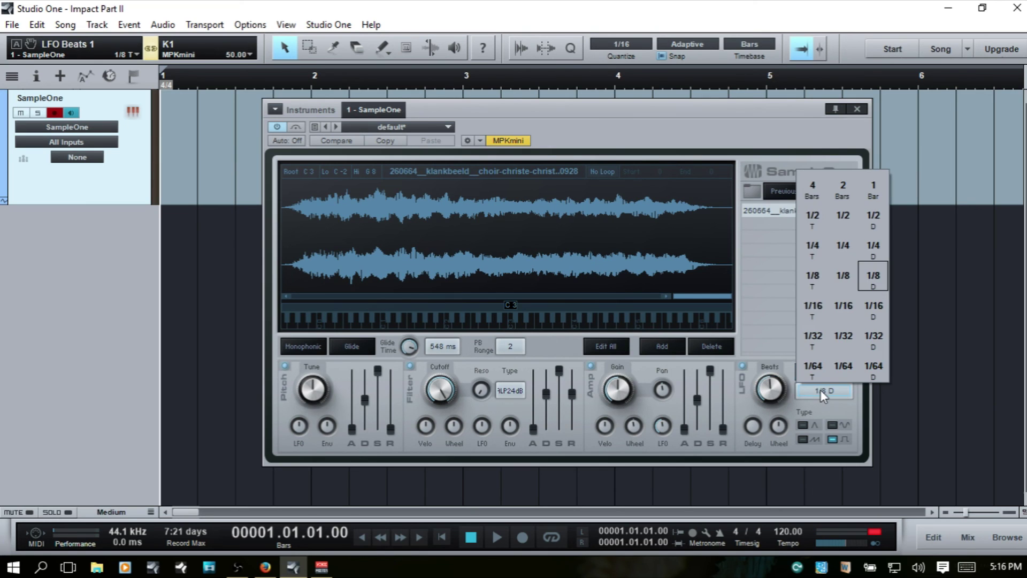
click(841, 335)
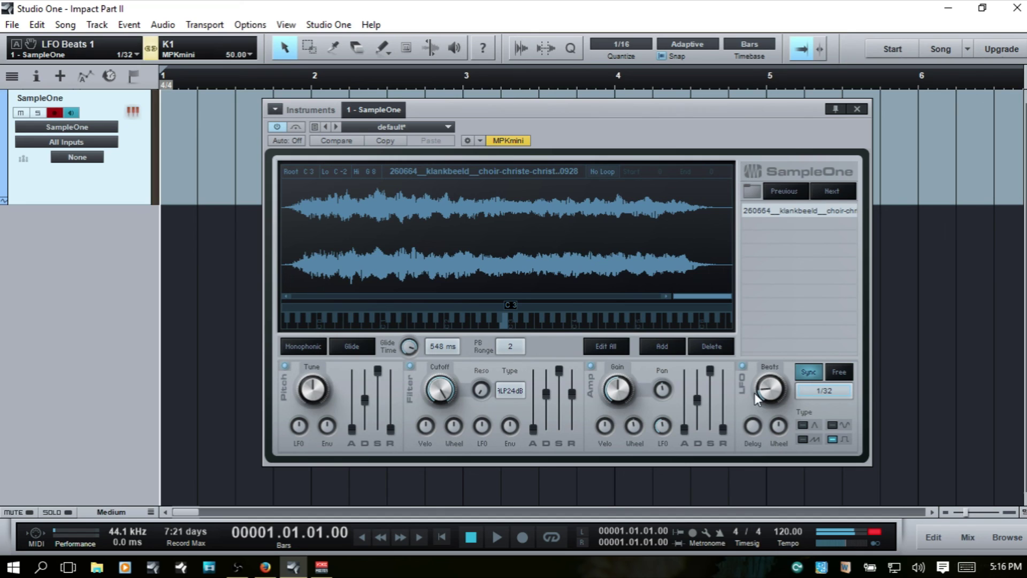
- Change the LFO shape to sine and set its synced rate to 1/2
click(832, 424)
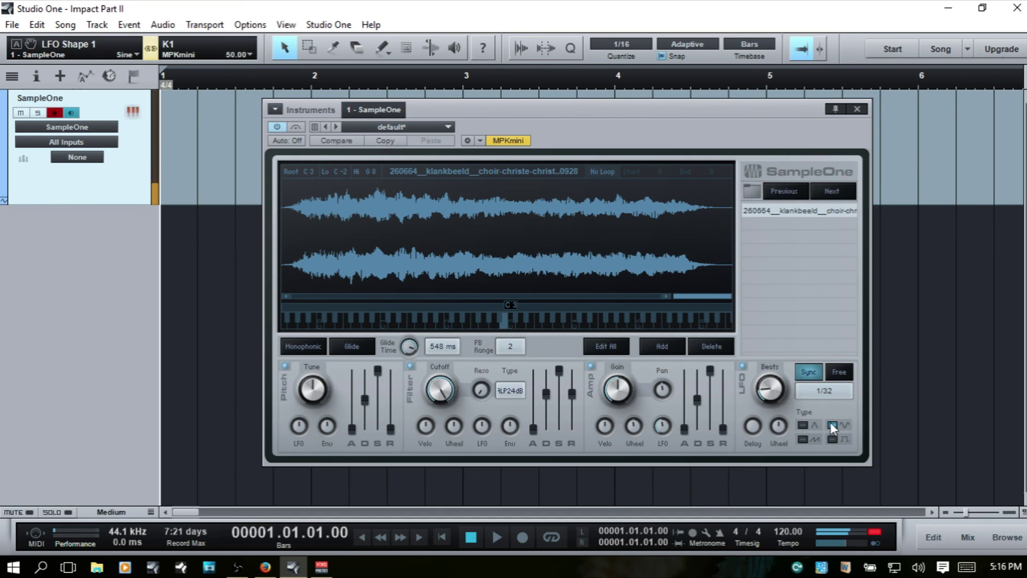
click(809, 395)
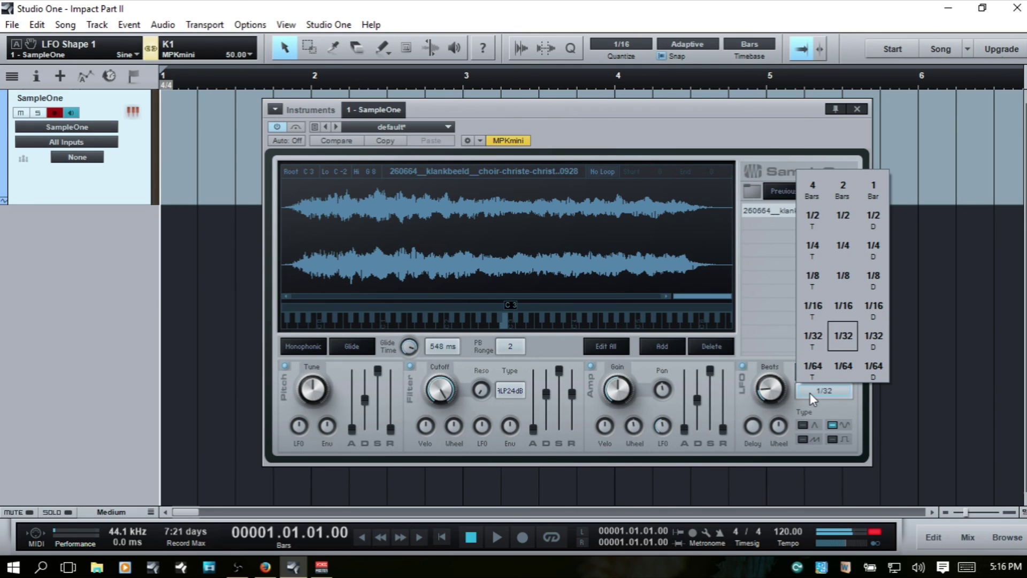
click(842, 227)
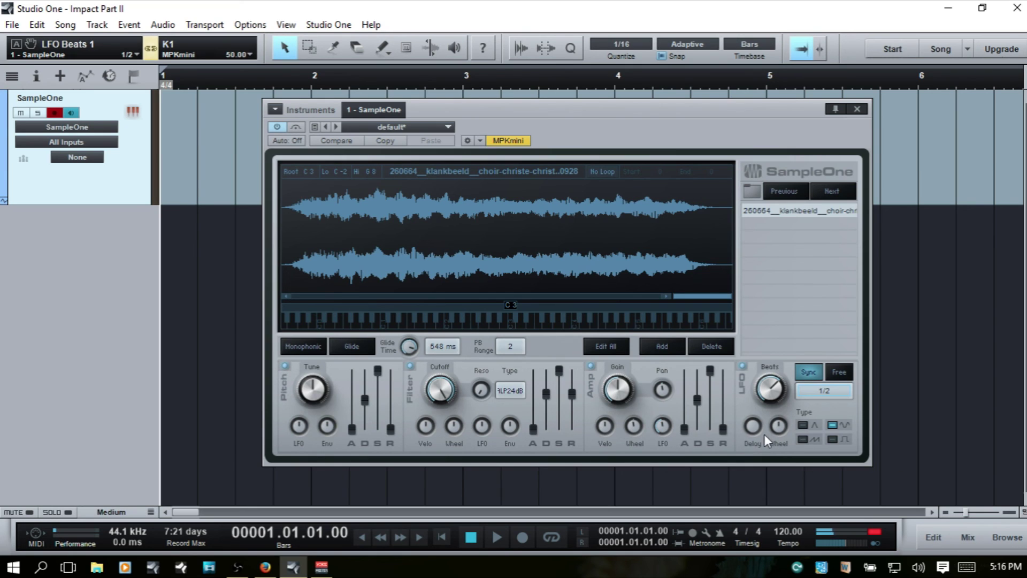
- Raise the wheel-to-LFO amount to about -9.1
mouse_move(753, 428)
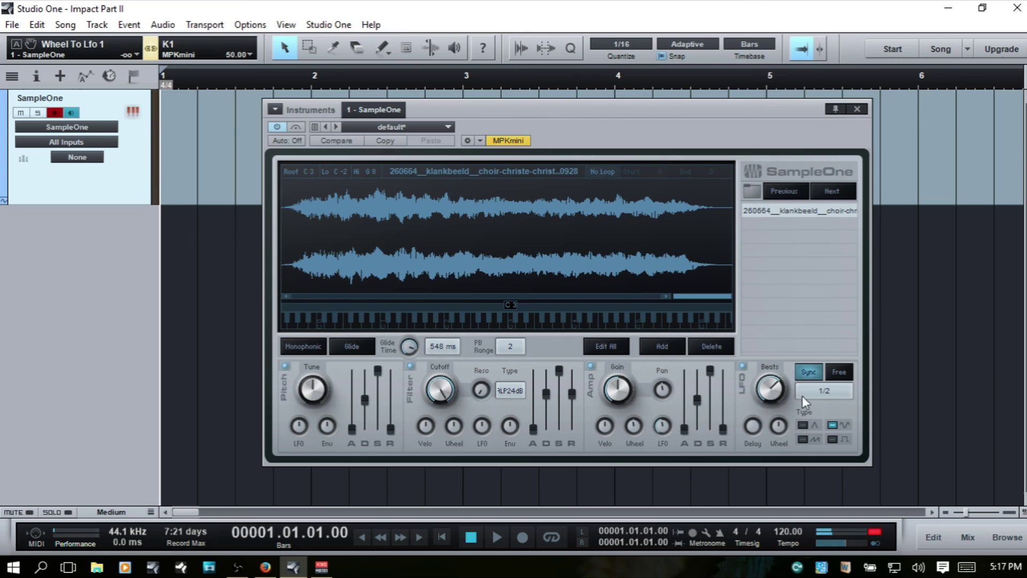
drag(779, 426, 775, 390)
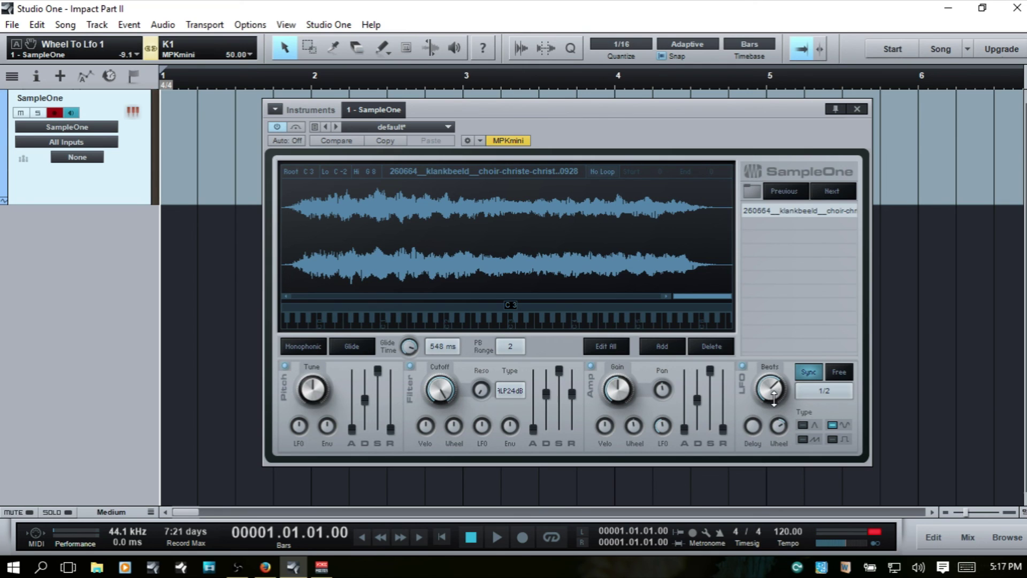